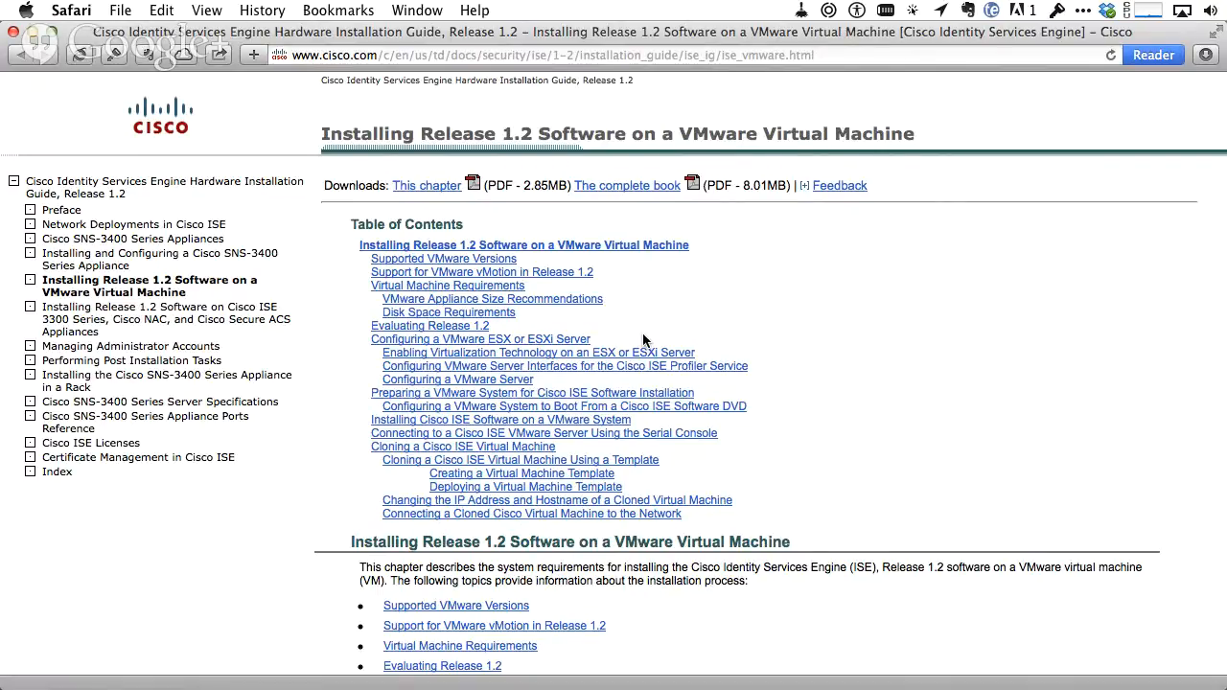
left_click(912, 11)
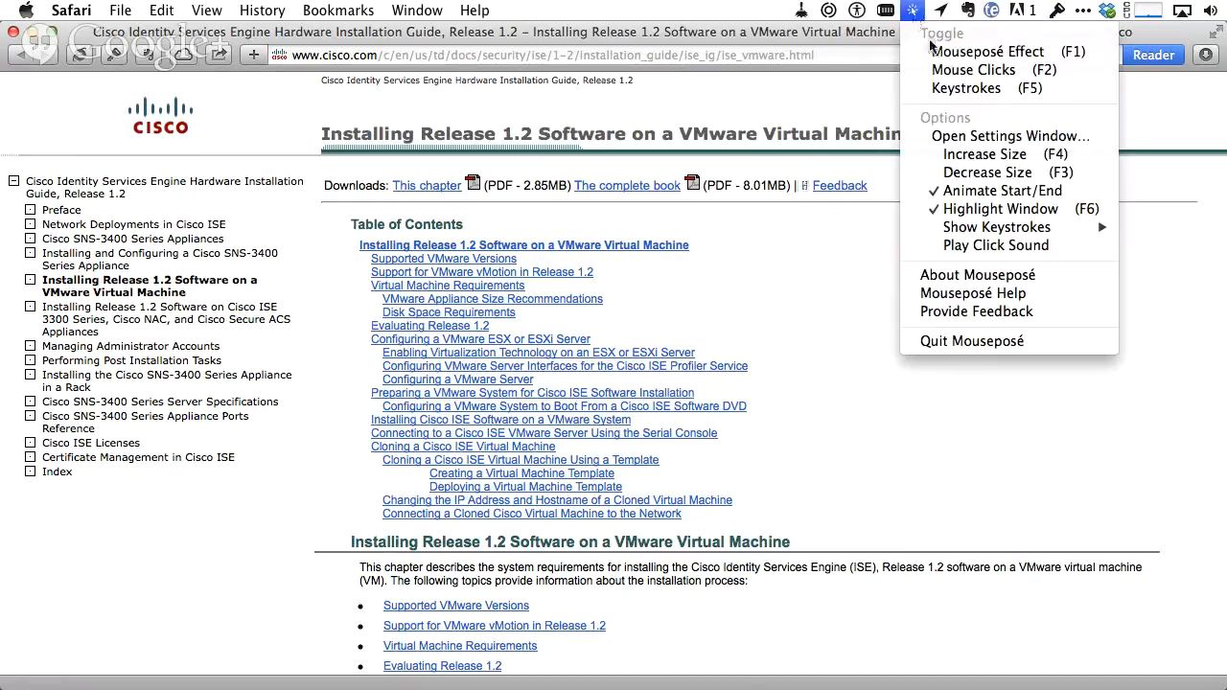
left_click(939, 54)
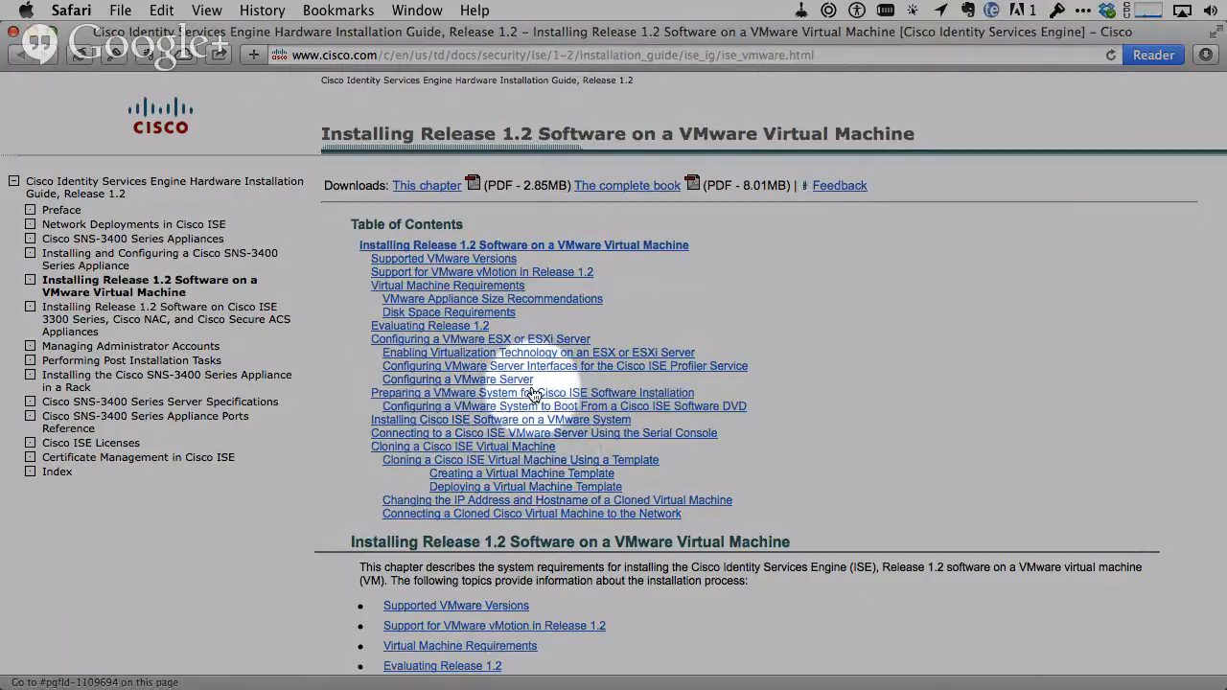
key("F1")
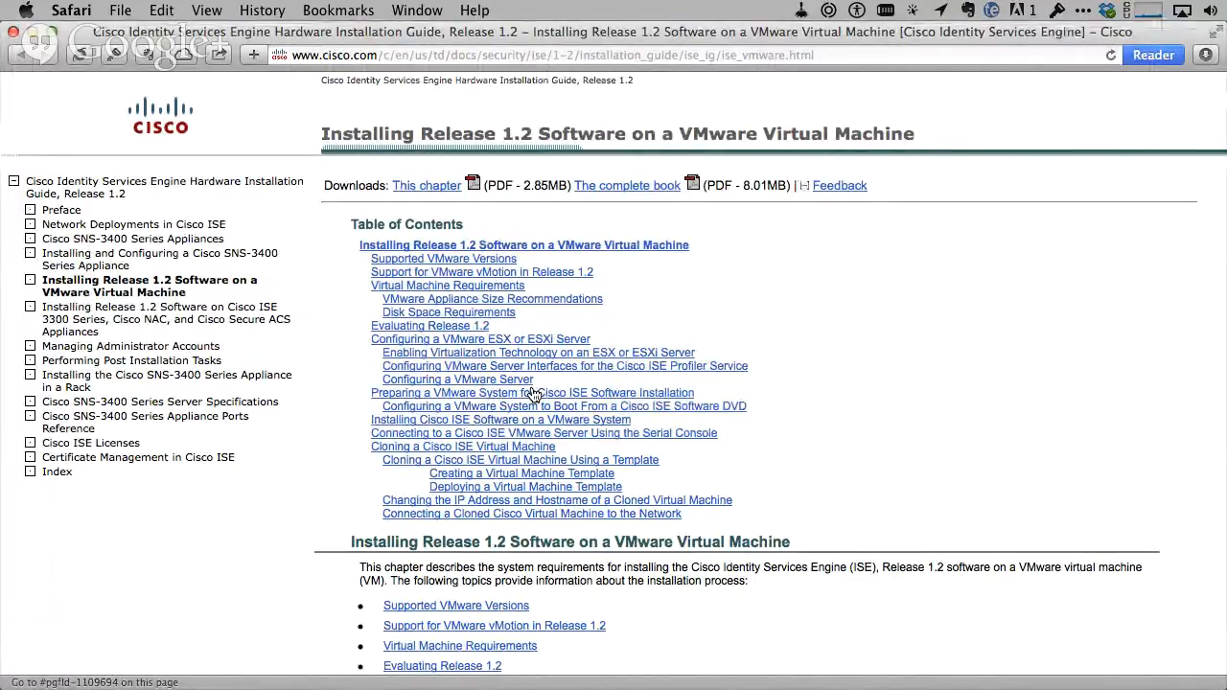
Read the guide's section on preparing a VMware system for Cisco ISE installation, including the Virtual Machine Properties figures
left_click(534, 394)
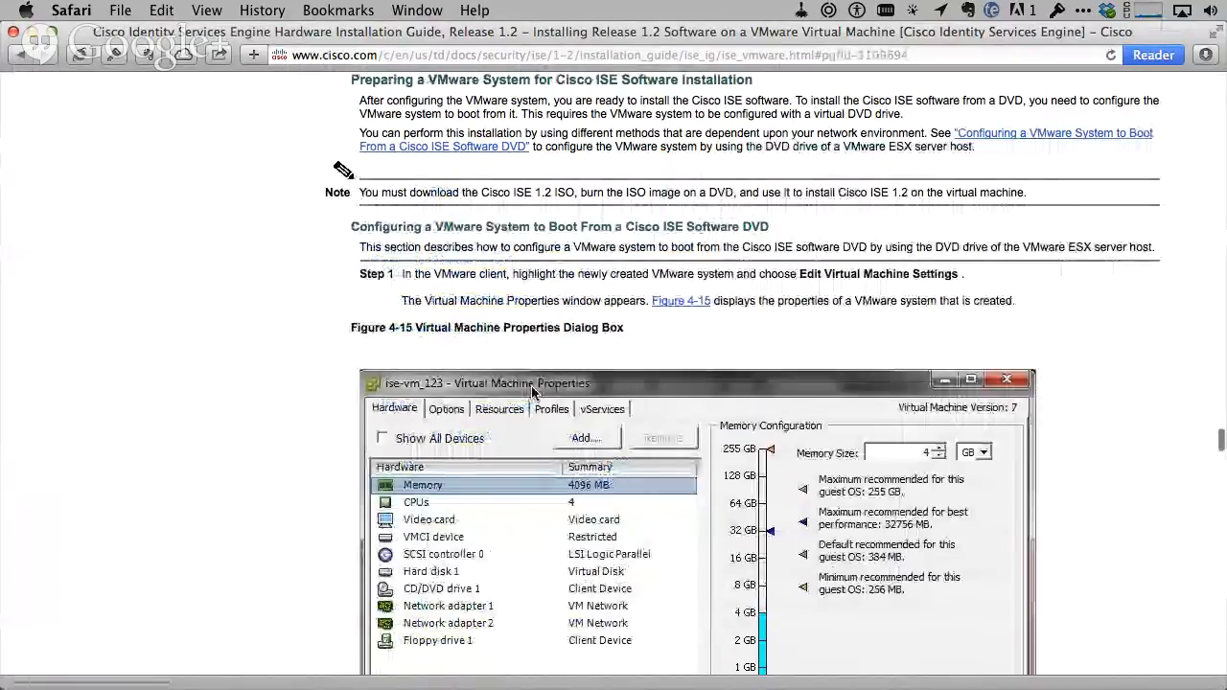
scroll(518, 374, "down", 5)
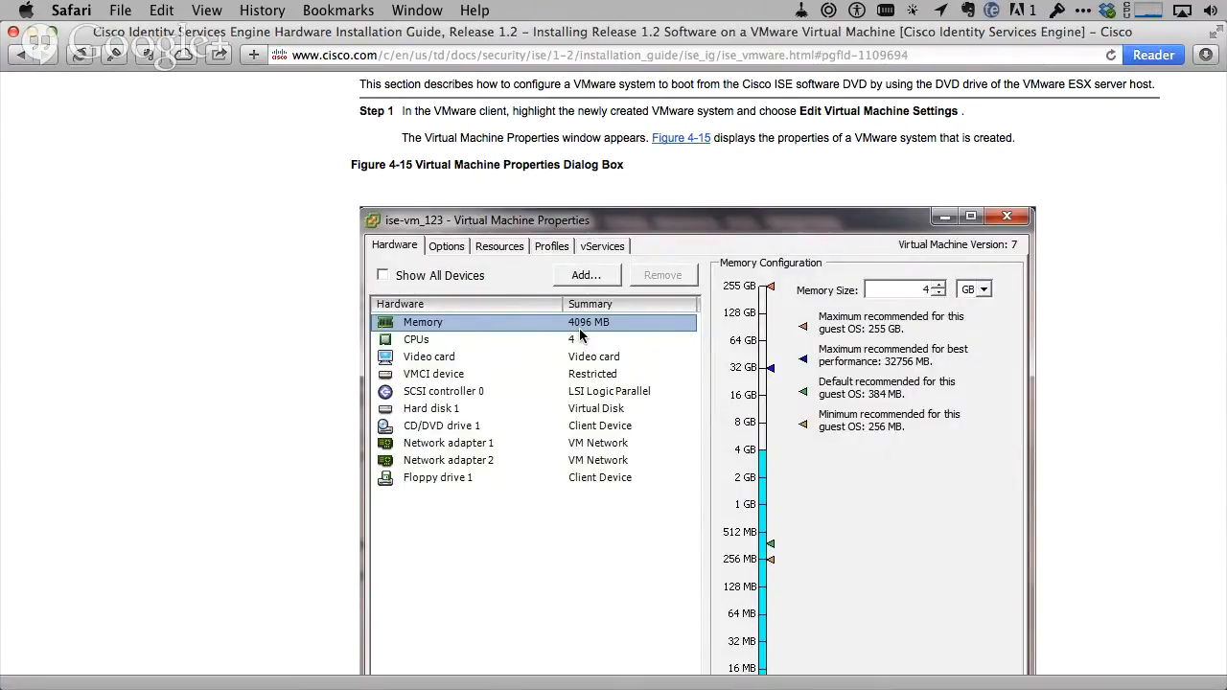
scroll(579, 327, "down", 10)
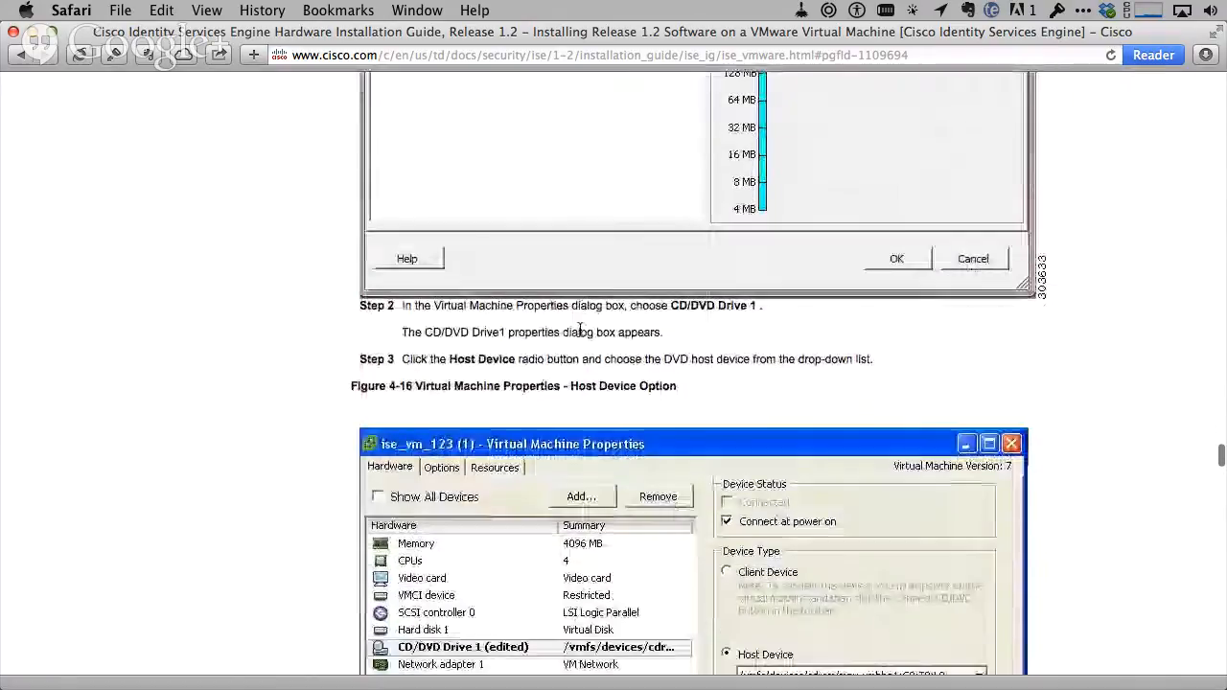
scroll(579, 334, "down", 3)
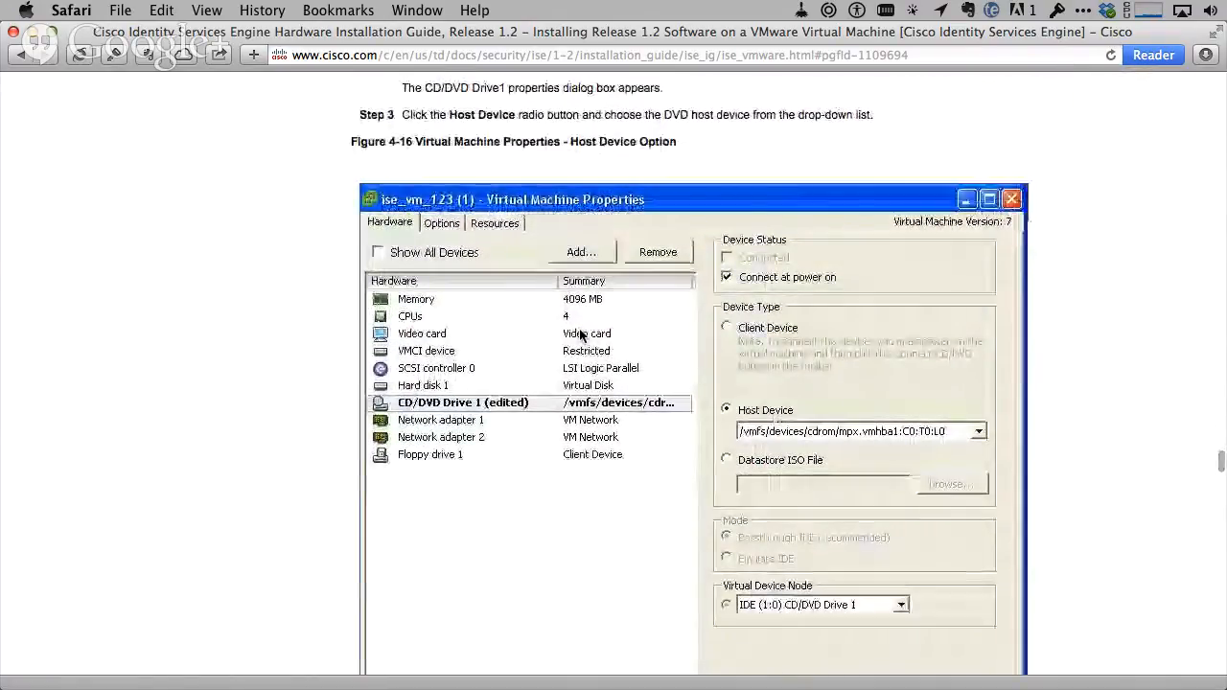
scroll(580, 334, "down", 2)
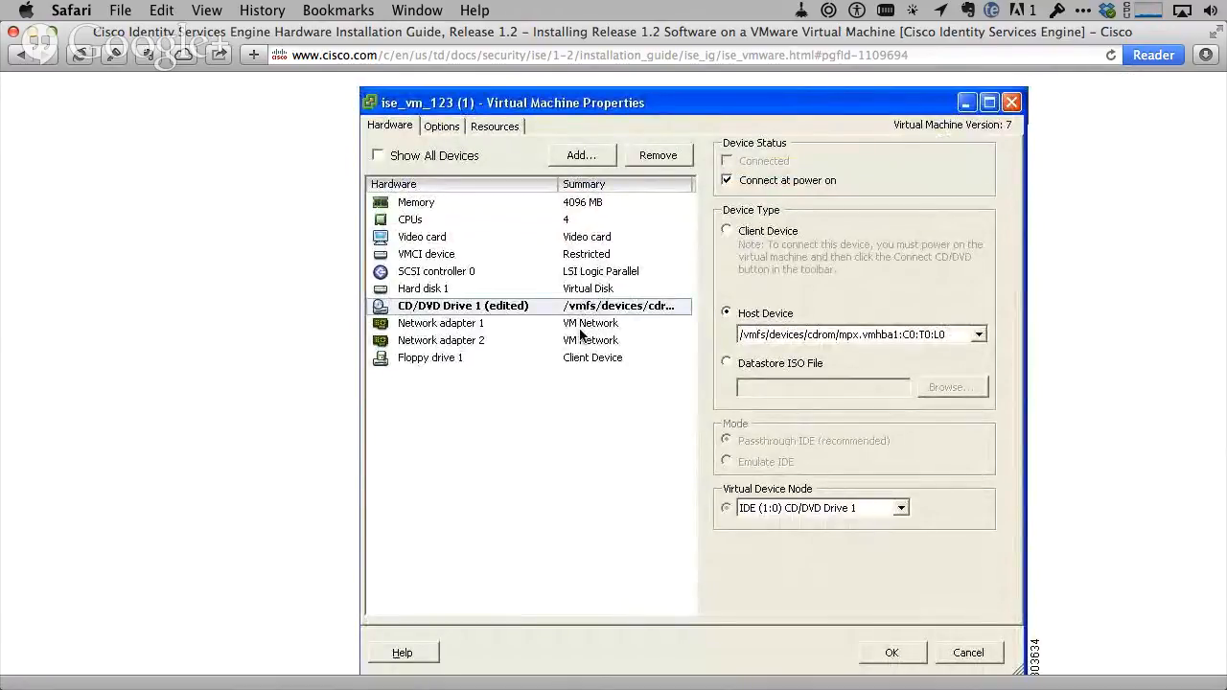
Switch to Keynote, review the Configuration Details slide, and return to the installation guide in Safari
key("super+Tab")
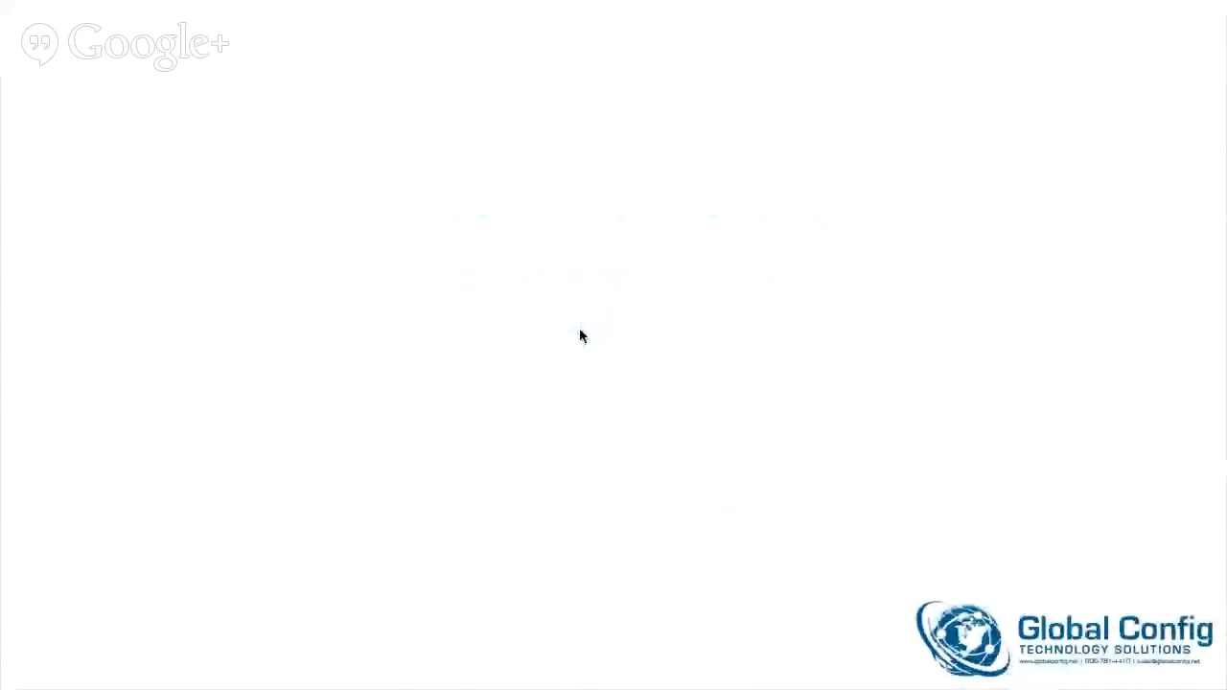
key("Left")
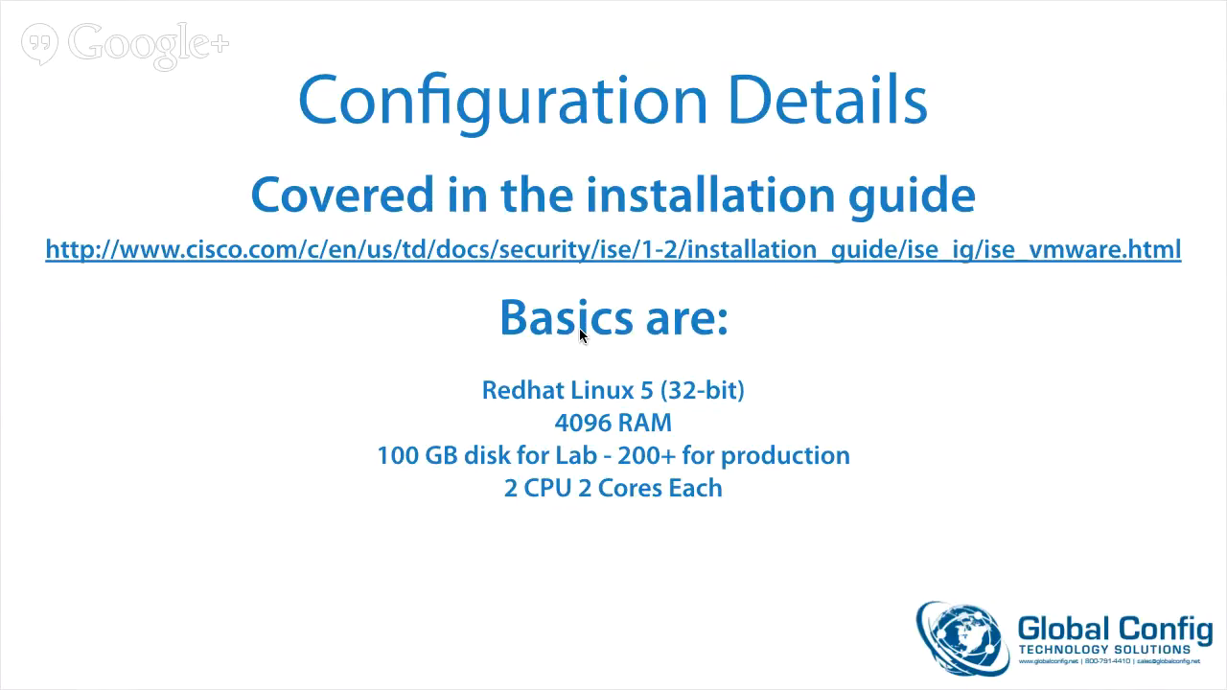
key("super+Tab")
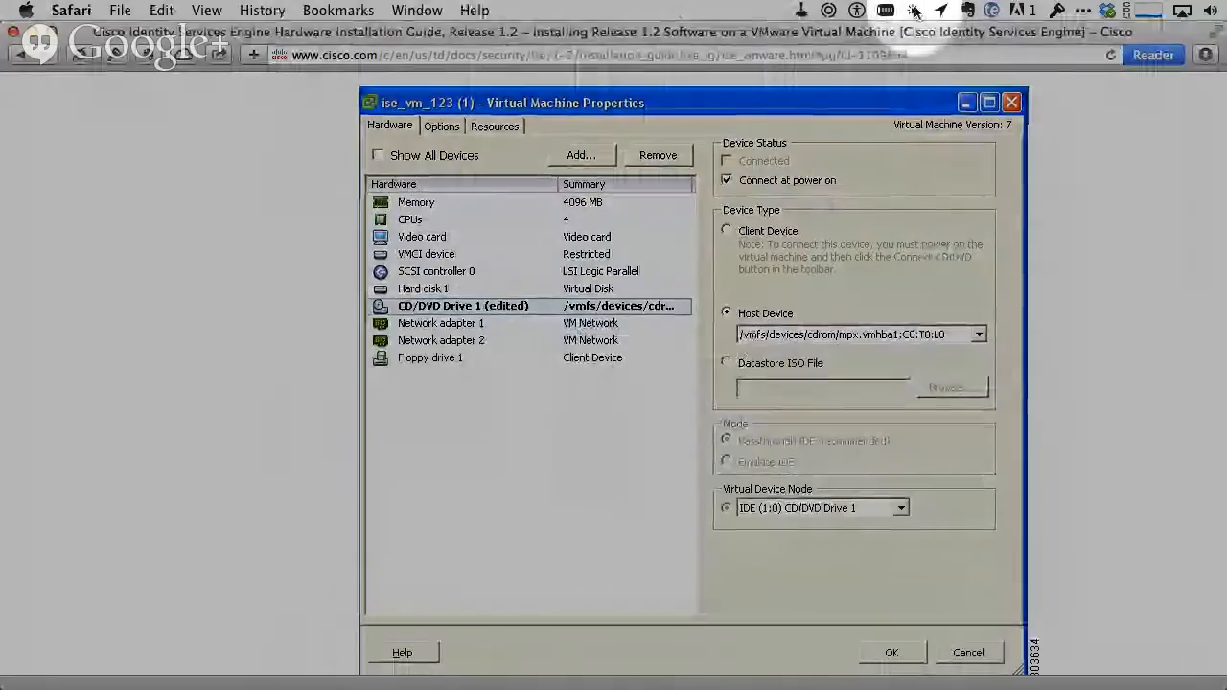
Turn off the Mouseposé effect that dims the screen around the pointer
left_click(916, 10)
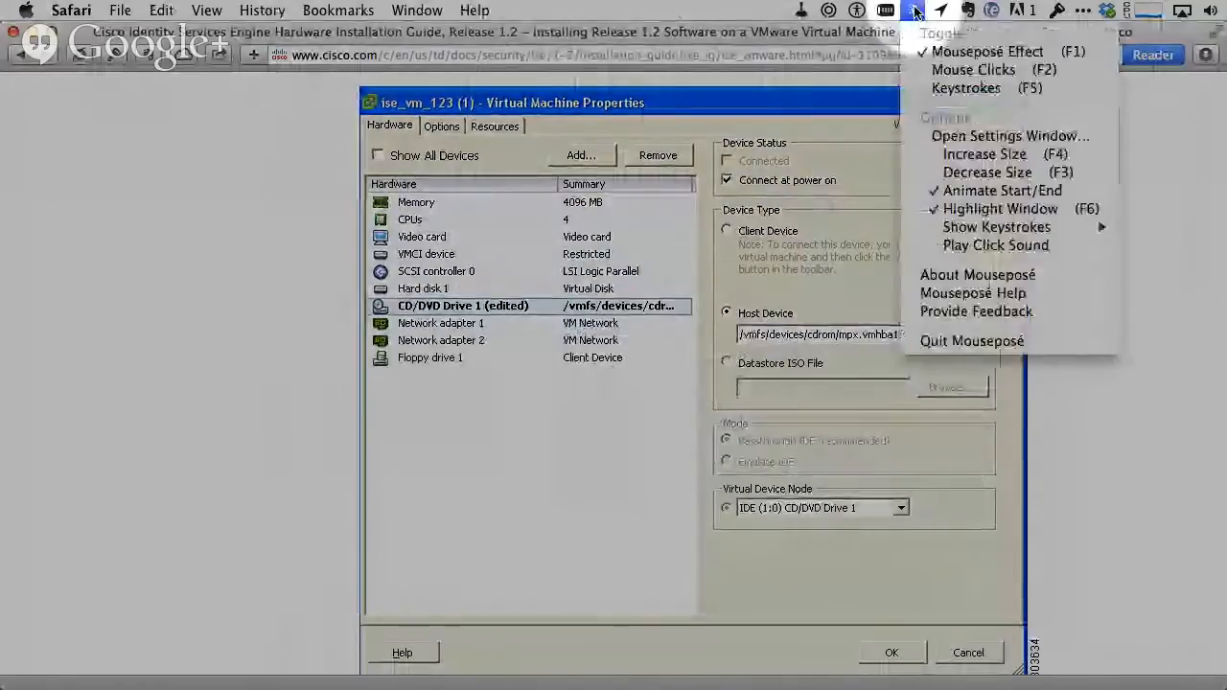
left_click(986, 51)
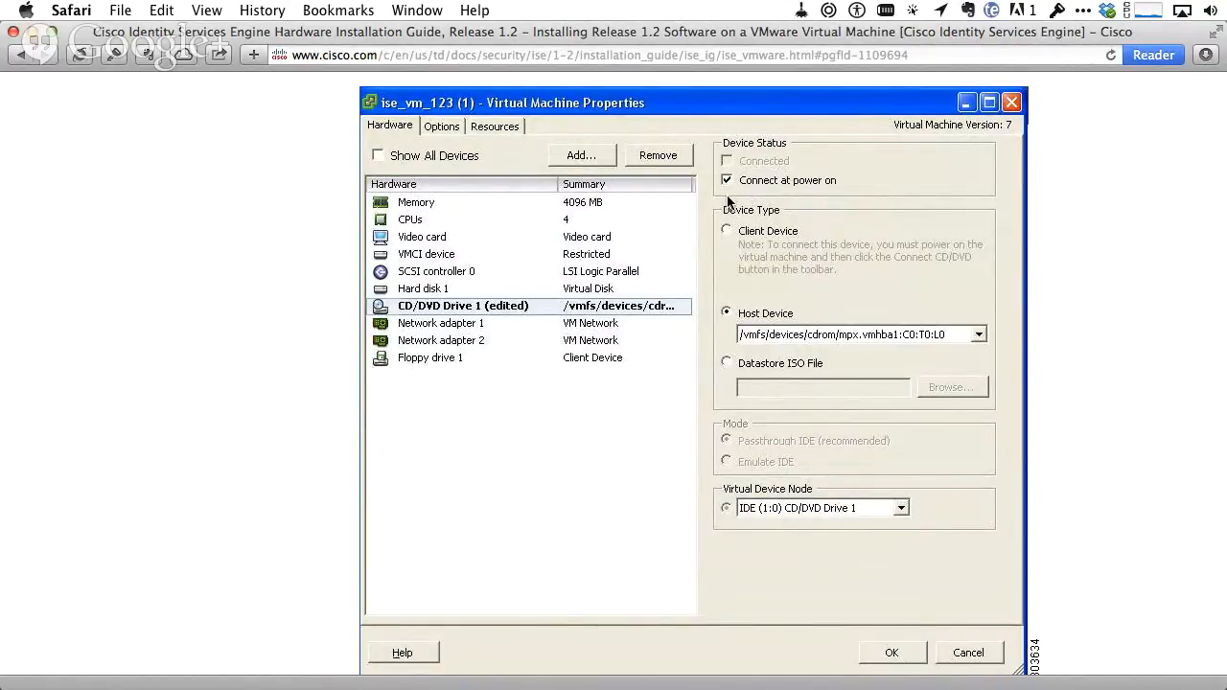
Switch from Safari to the Windows 7 desktop running in the virtual machine application
key("super+Tab")
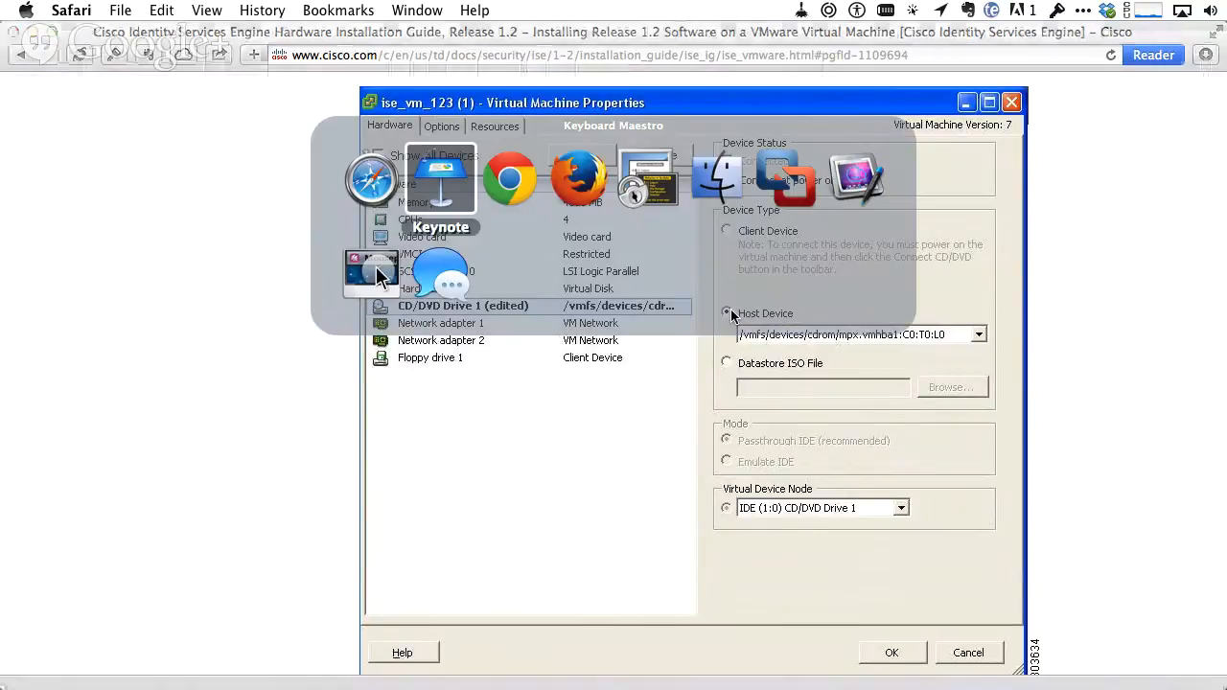
key("super+Tab")
key("super+Tab")
key("super+Tab")
key("super+Tab")
key("super+Tab")
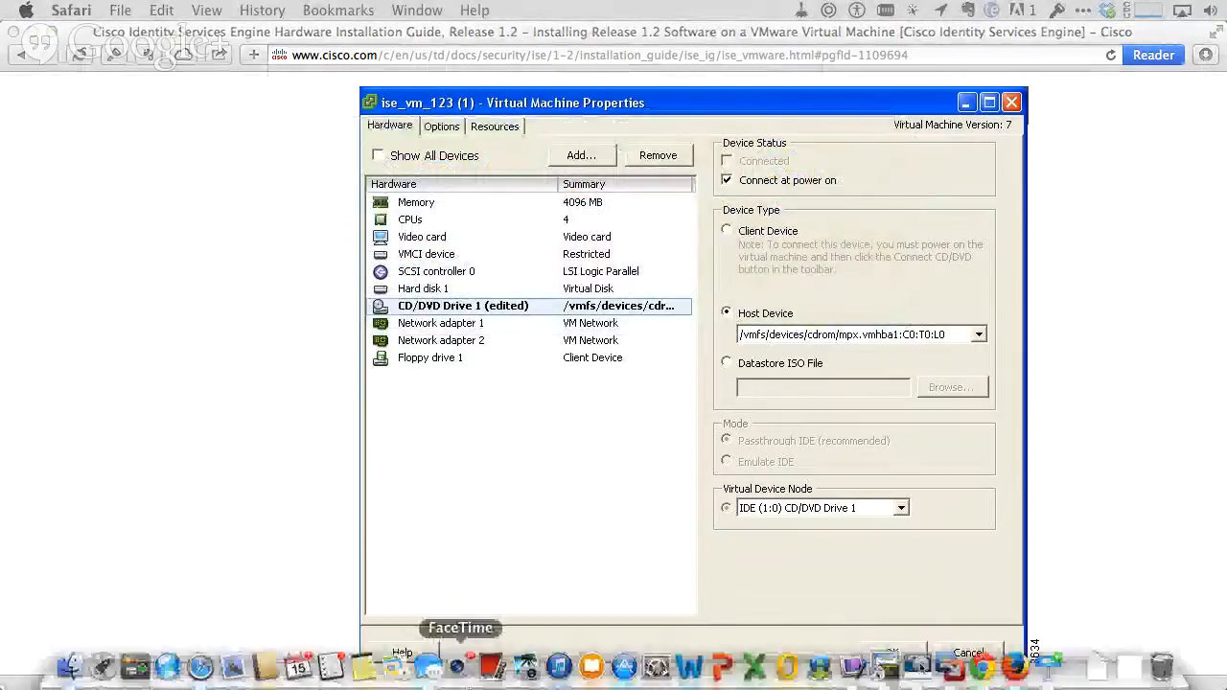
left_click(949, 671)
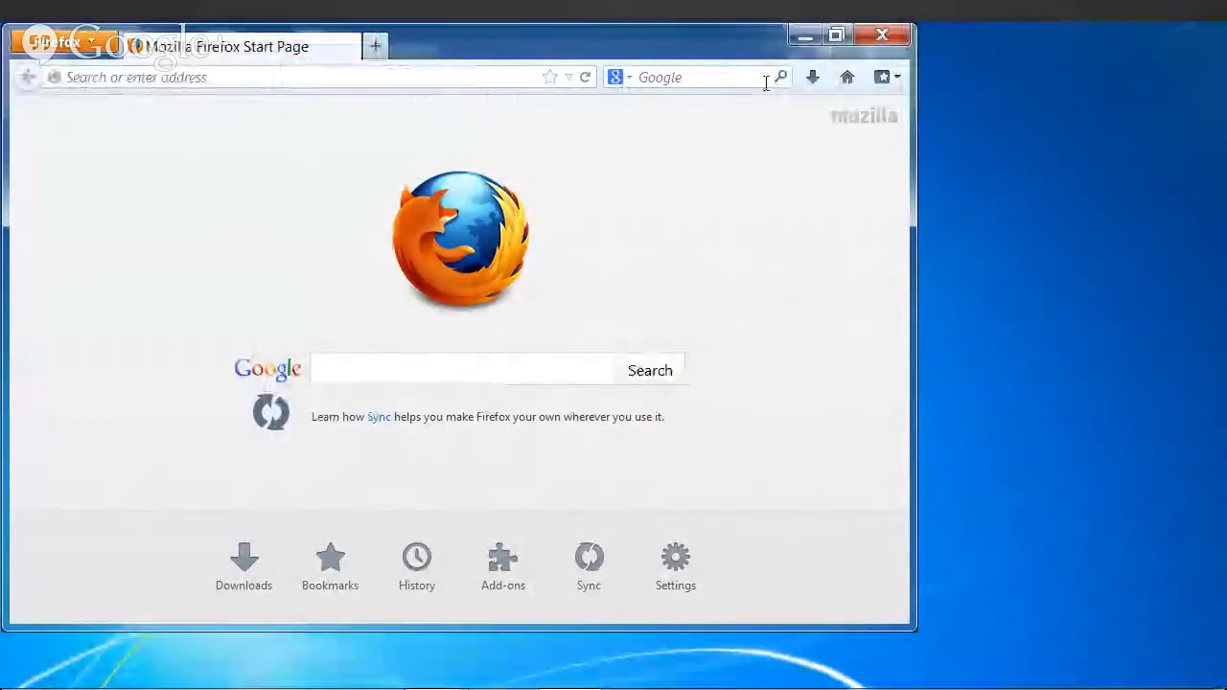
Minimize Firefox, move the ISE 1.2 Live Event Image console aside, and bring the vSphere Client window forward
left_click(803, 36)
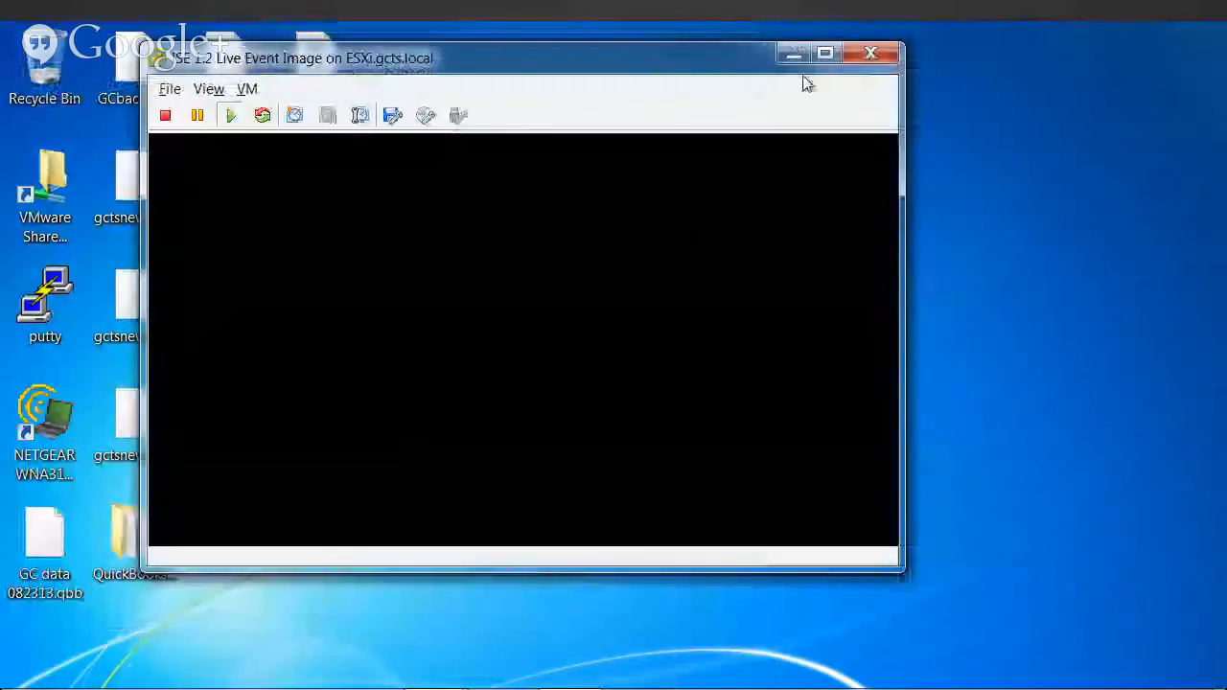
left_click_drag(462, 67, 725, 101)
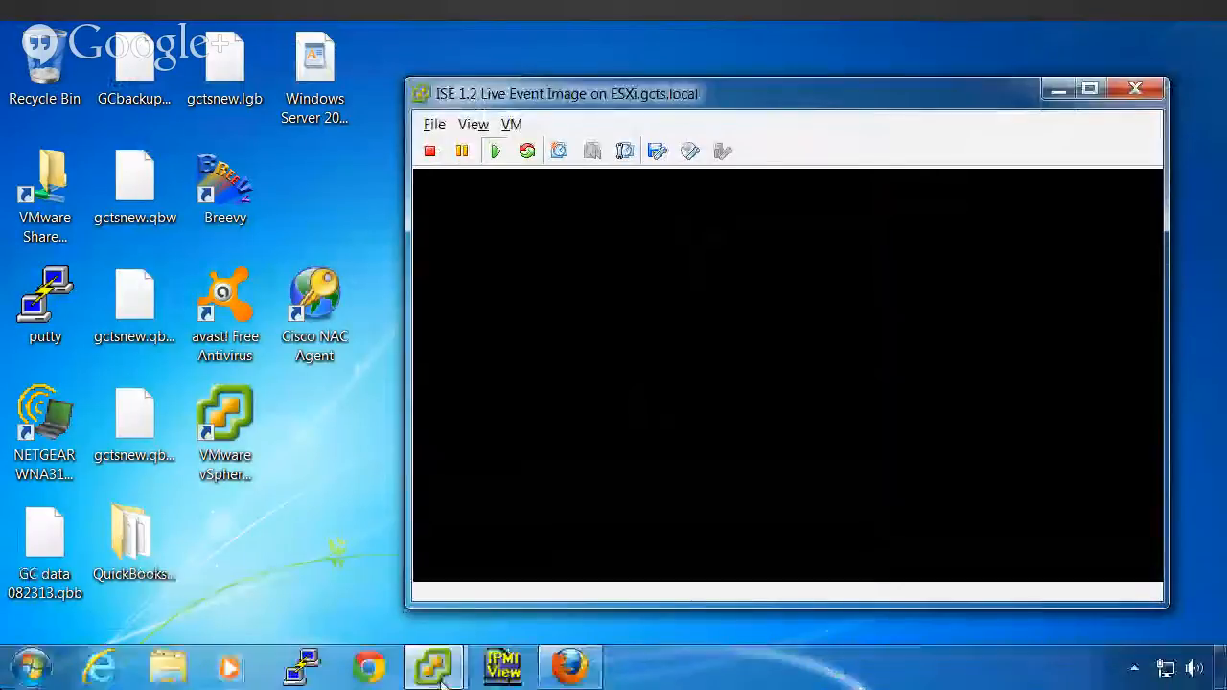
mouse_move(439, 666)
left_click(336, 580)
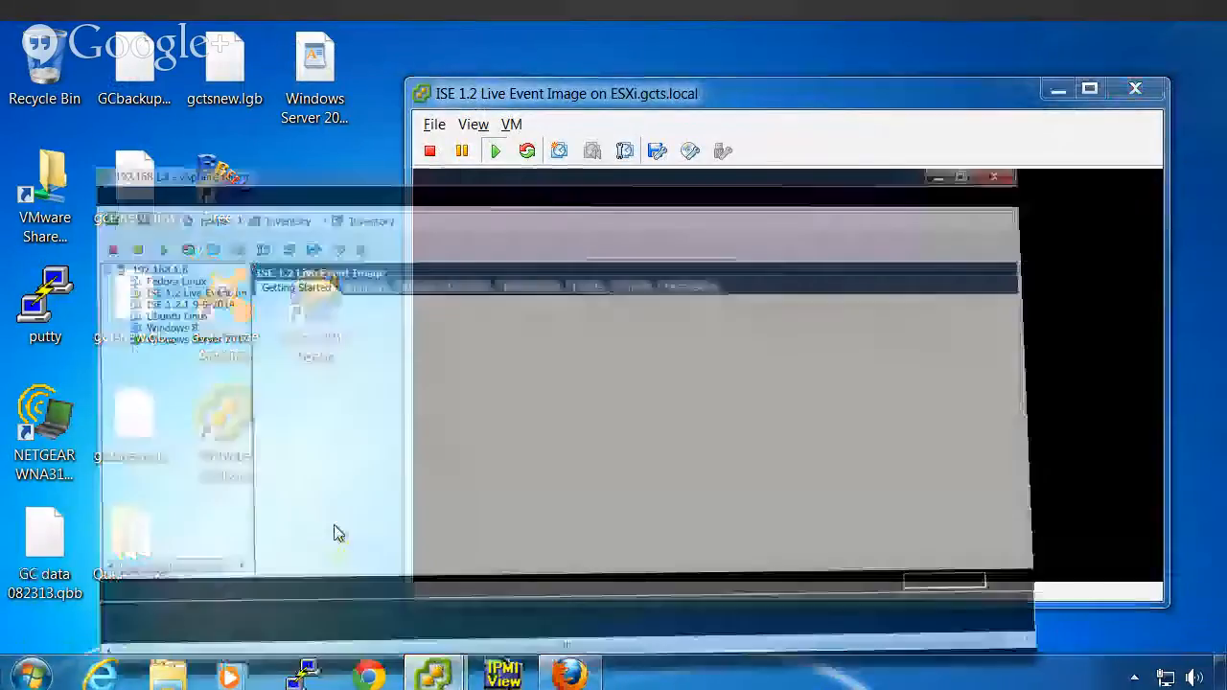
Start creating a new virtual machine on host 192.168.1.8 using the Typical configuration
left_click(28, 66)
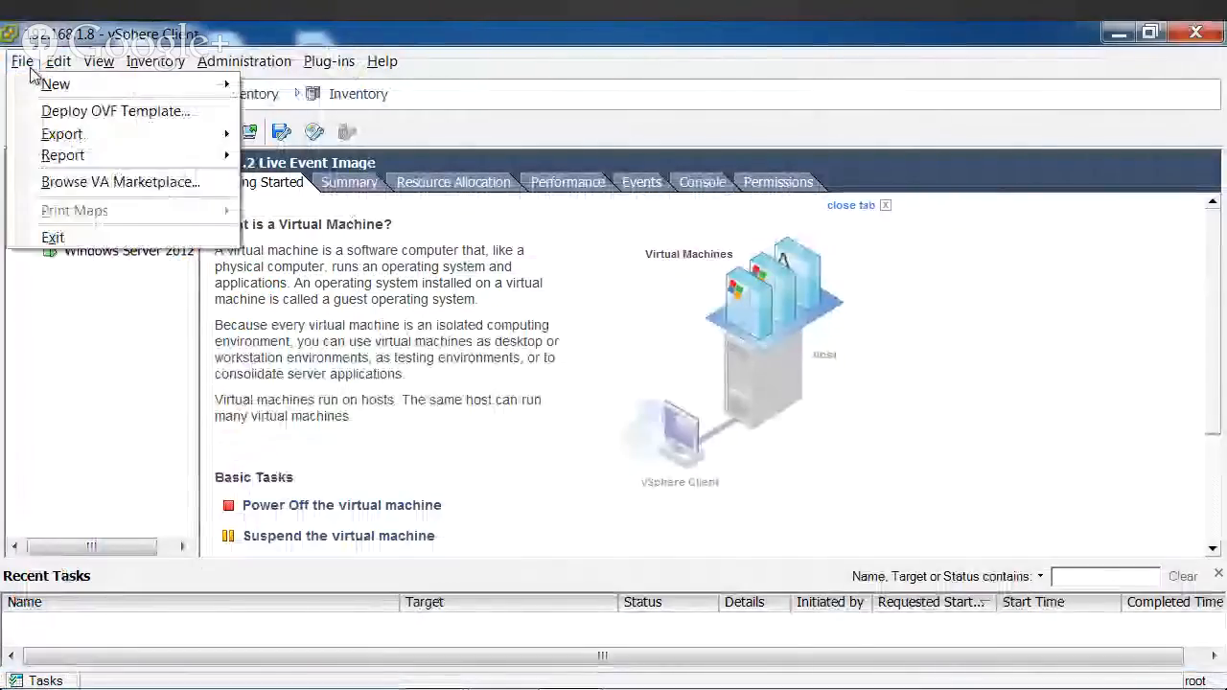
left_click(104, 339)
left_click(82, 159)
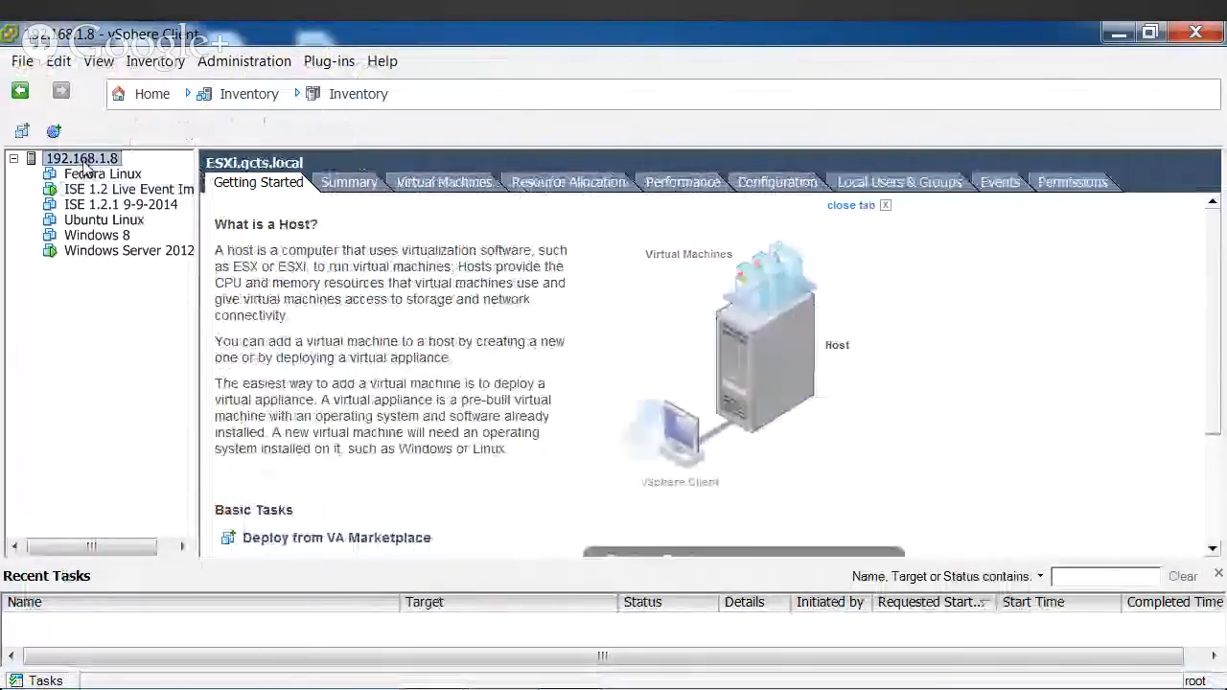
left_click(35, 61)
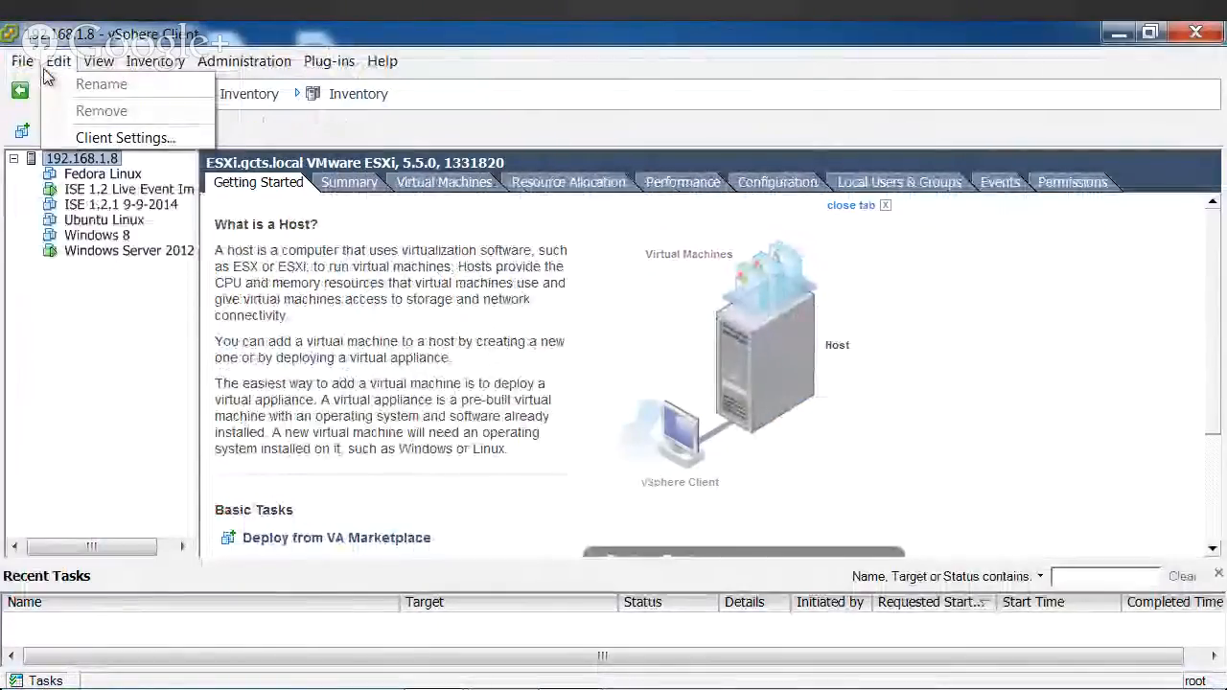
mouse_move(39, 87)
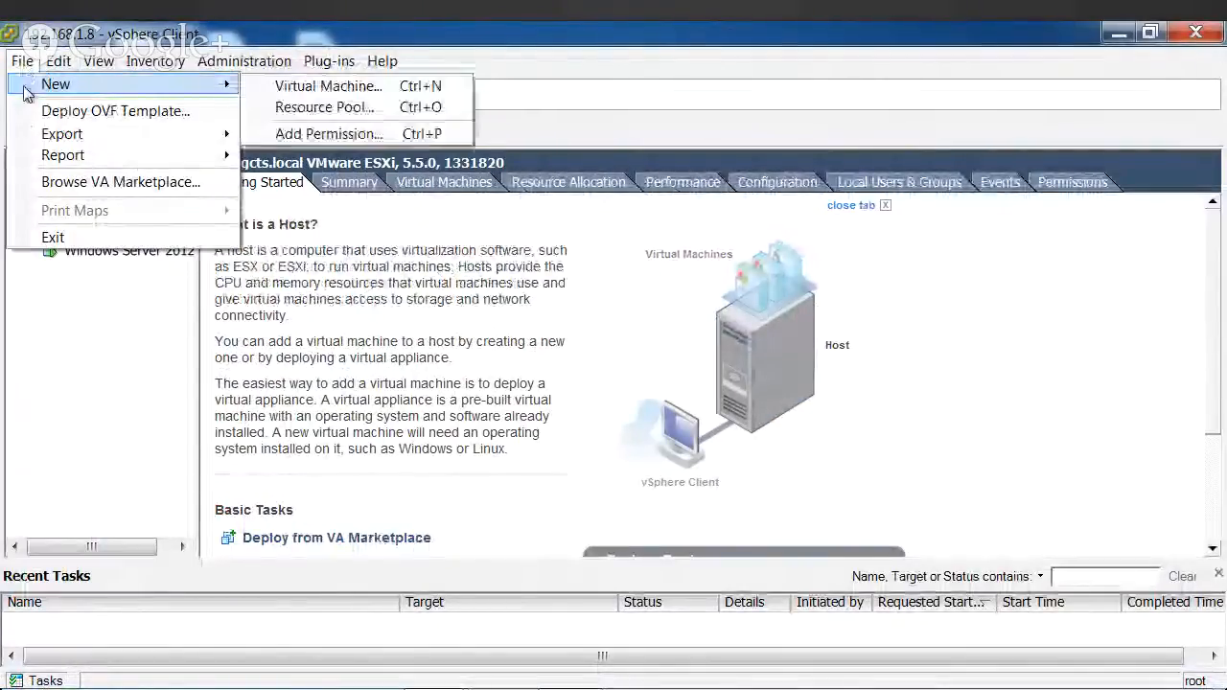
left_click(284, 90)
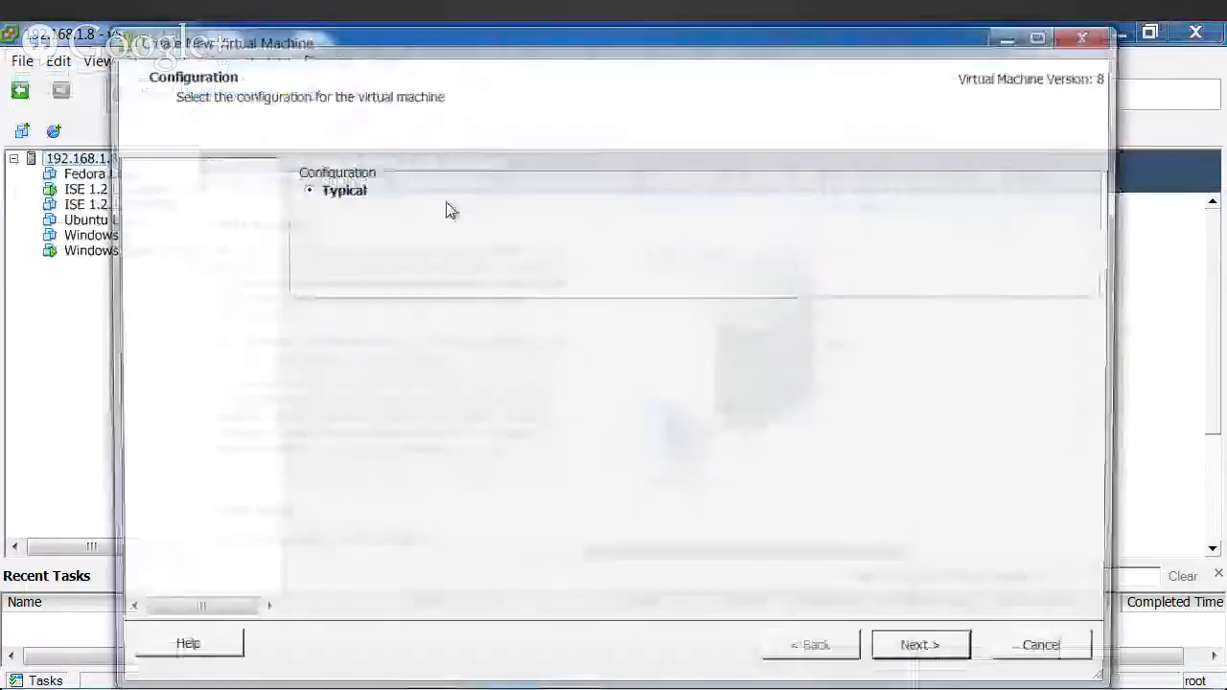
left_click(923, 655)
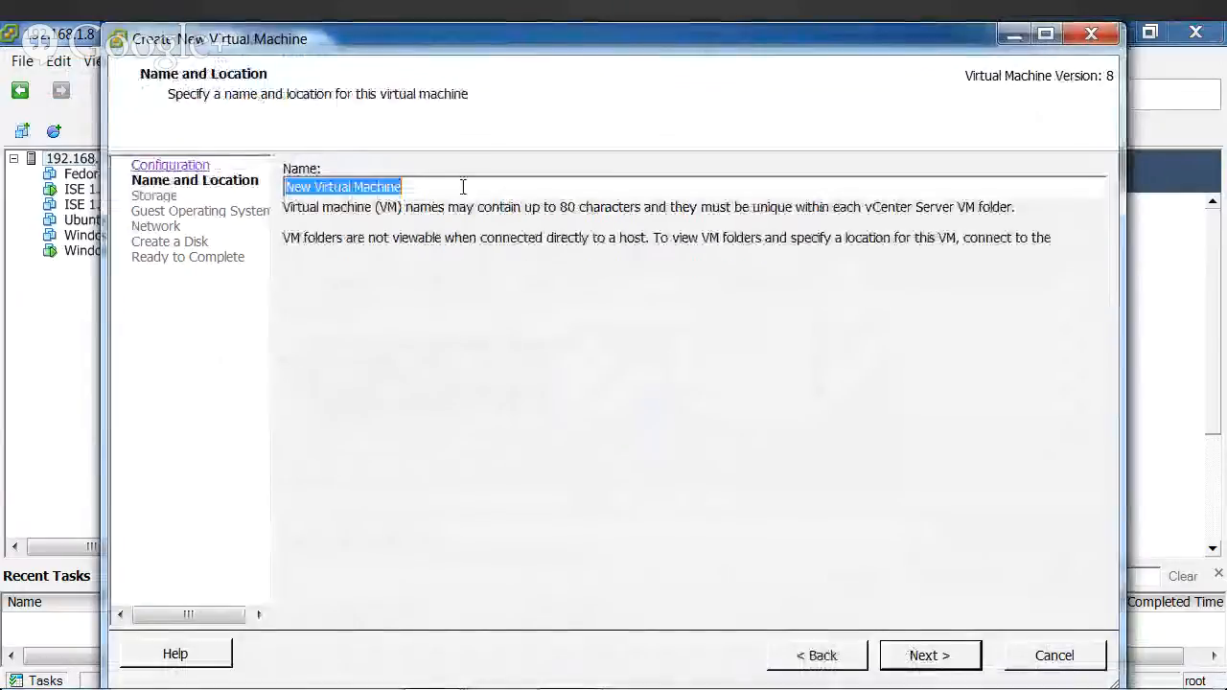
Name the virtual machine "New VM for Live Demo" and choose datastore2 as its destination storage
type("New VM for Live Demo")
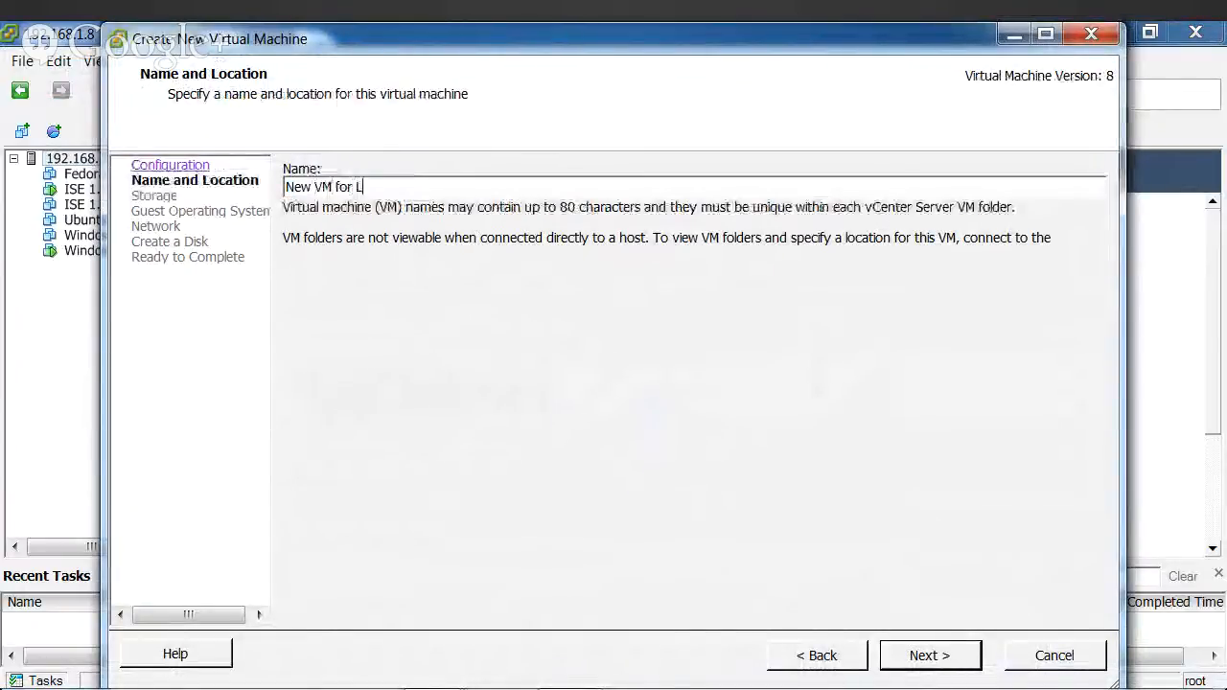
left_click(922, 656)
left_click(433, 237)
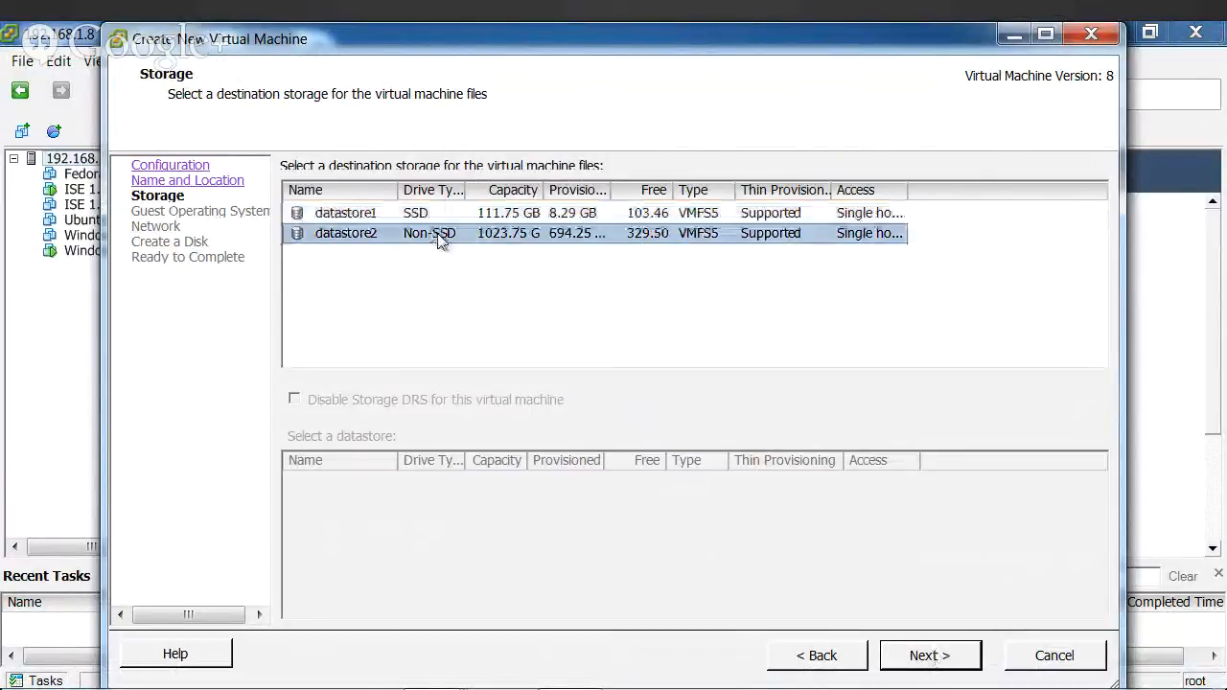
left_click(916, 654)
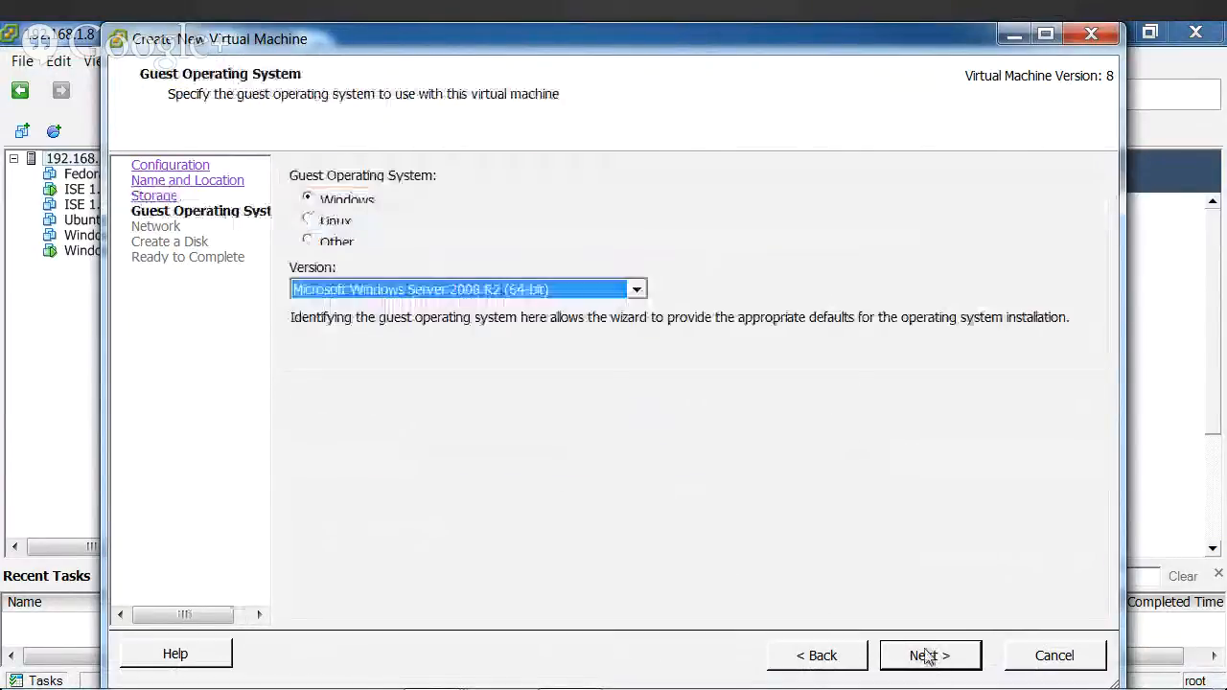
Set the guest operating system to Linux, version Red Hat Enterprise Linux 5 (64-bit), and proceed to the network settings
left_click(332, 223)
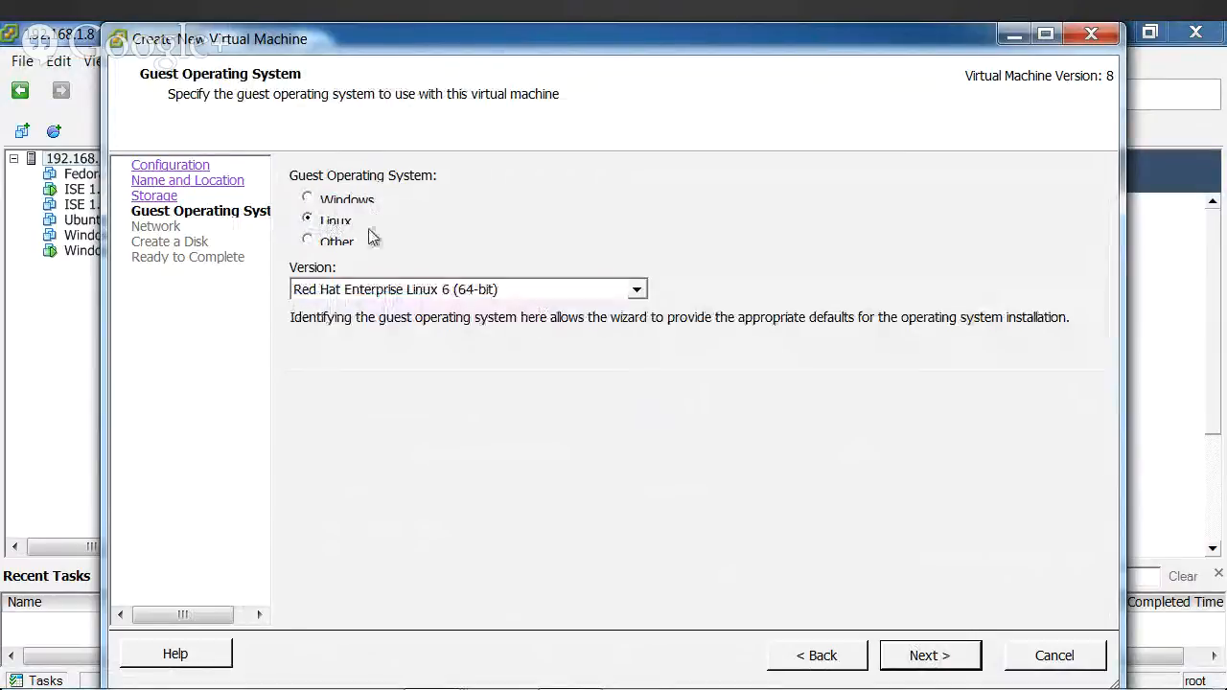
left_click(637, 290)
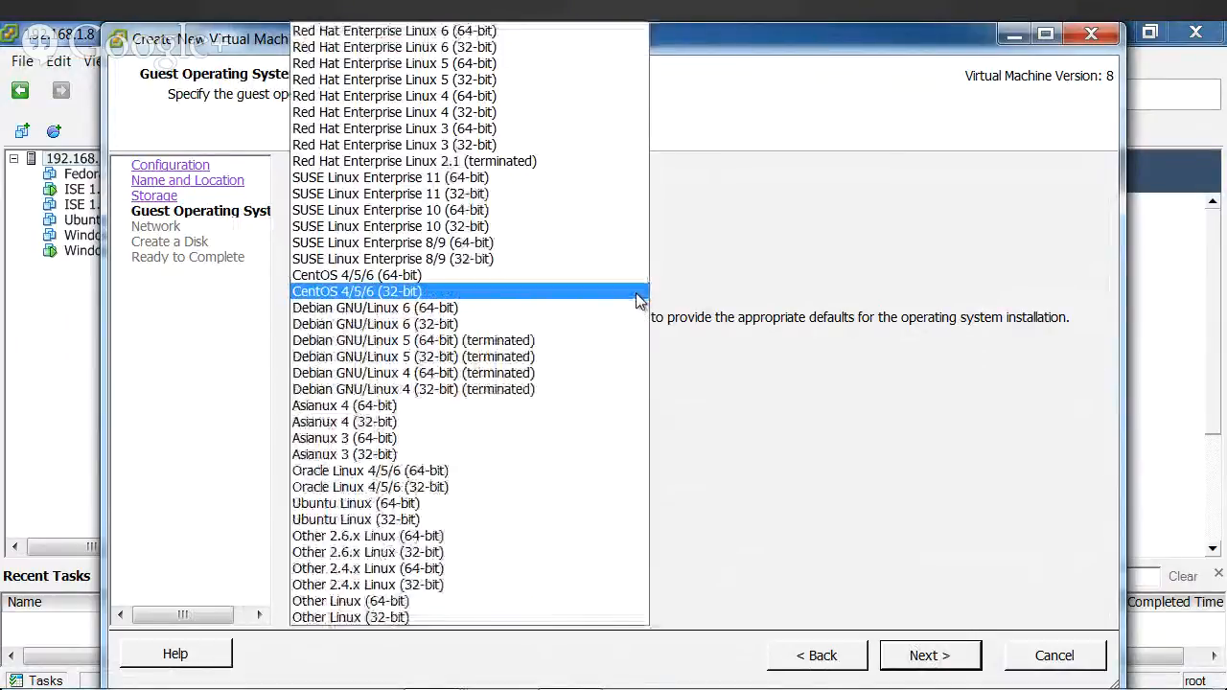
left_click(519, 67)
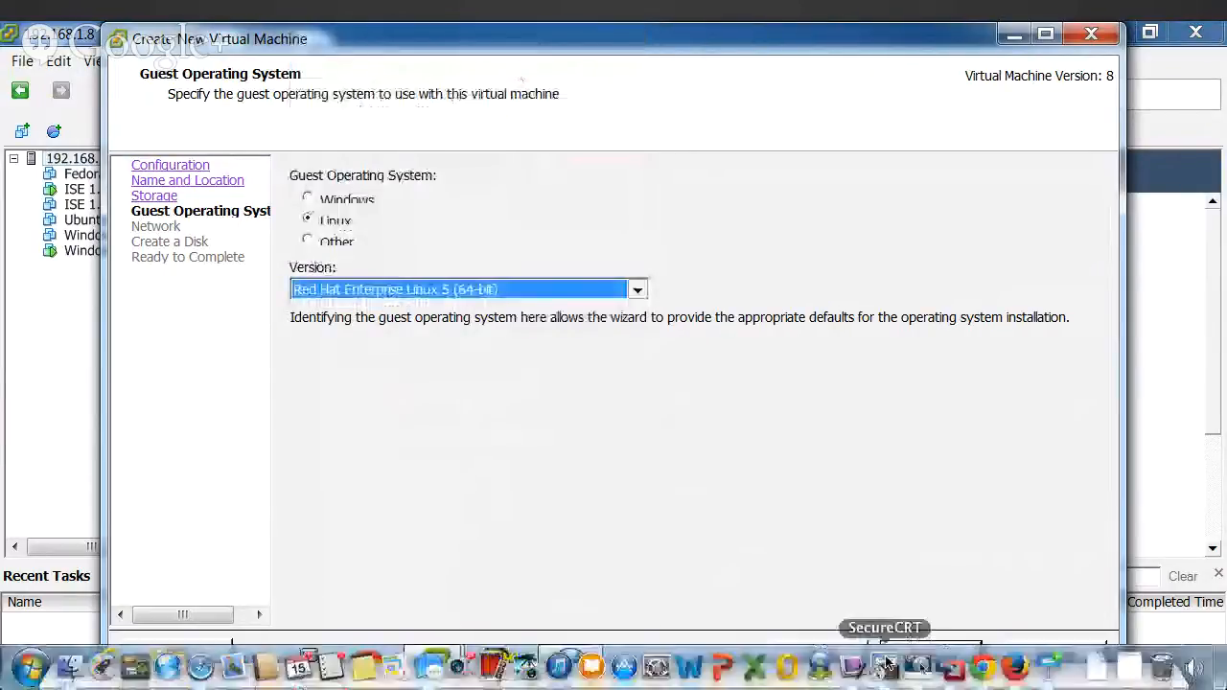
left_click(901, 659)
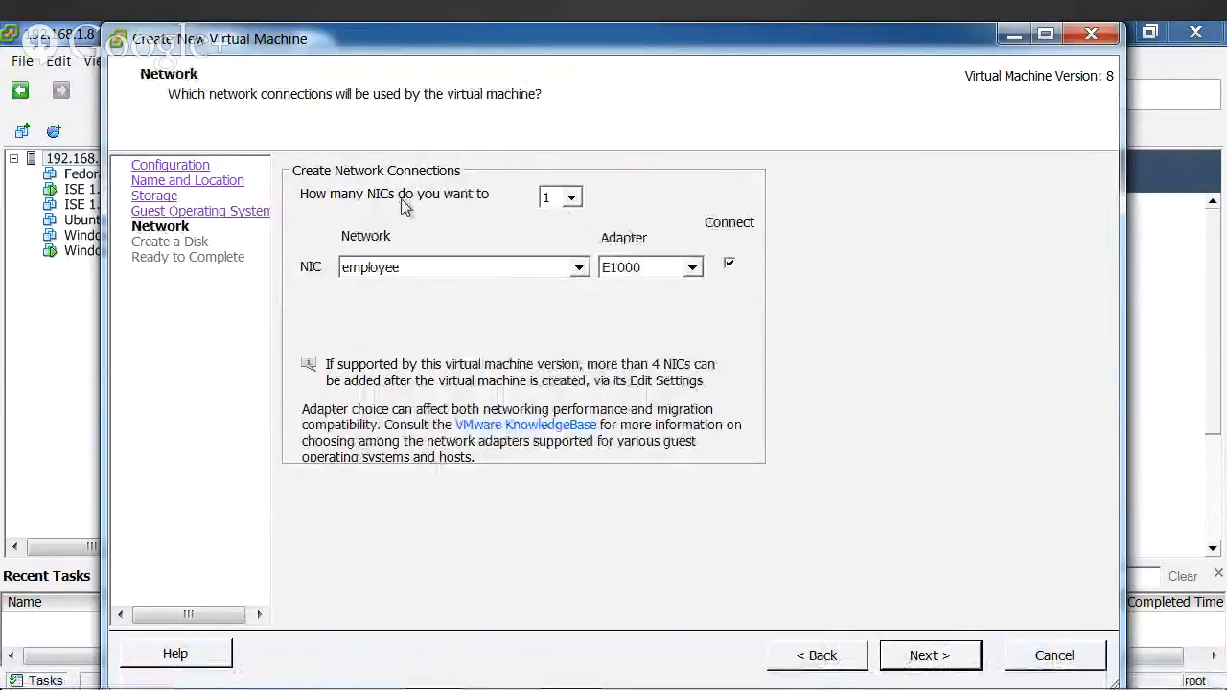
Create two network connections, the first NIC on mgmt vlan 99 and the second on lab, and proceed to the disk settings
left_click(573, 199)
left_click(569, 252)
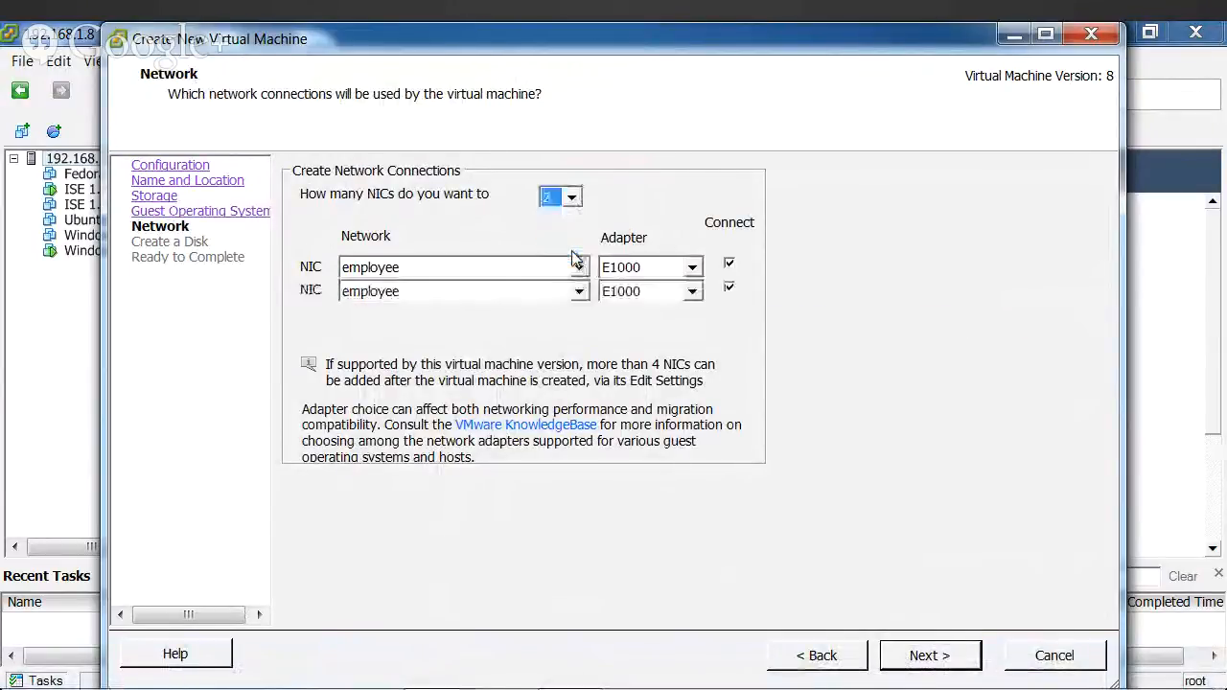
left_click(578, 269)
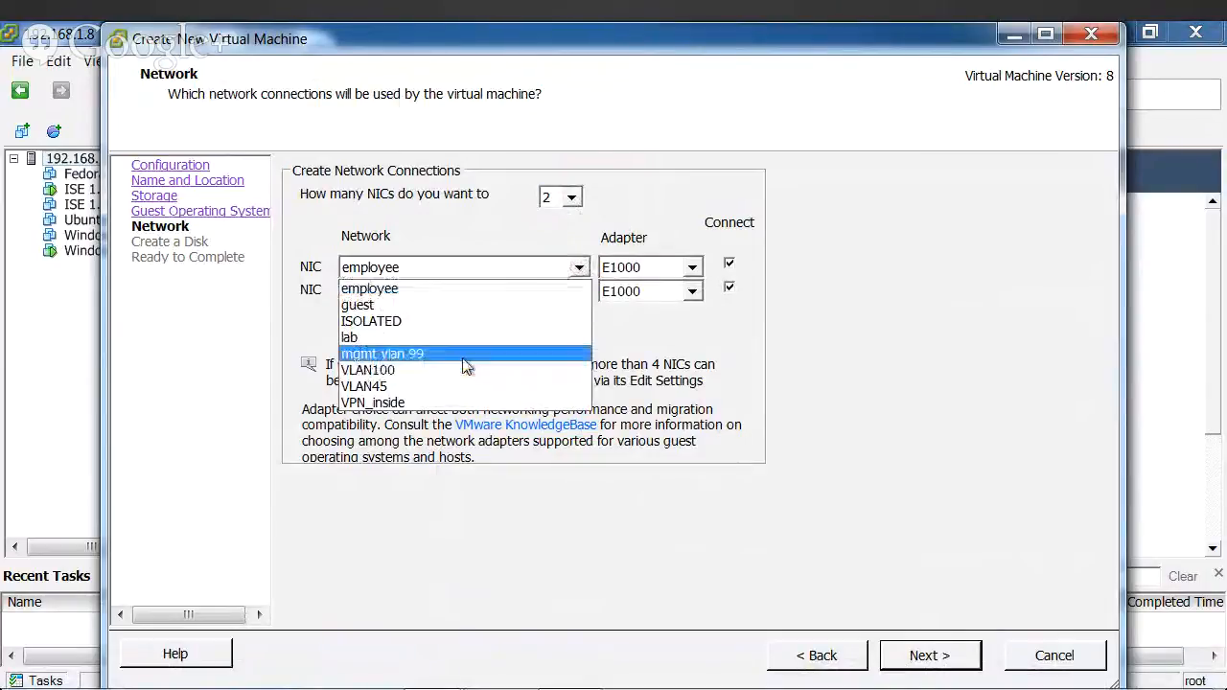
left_click(505, 348)
left_click(578, 293)
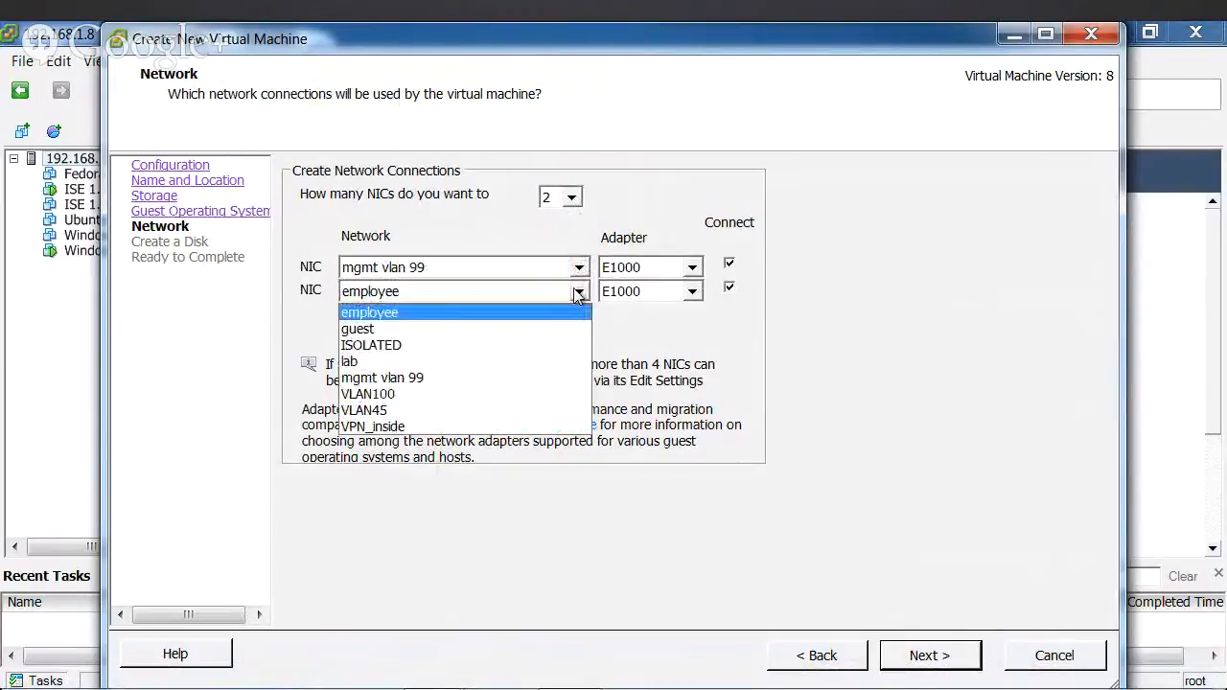
left_click(421, 361)
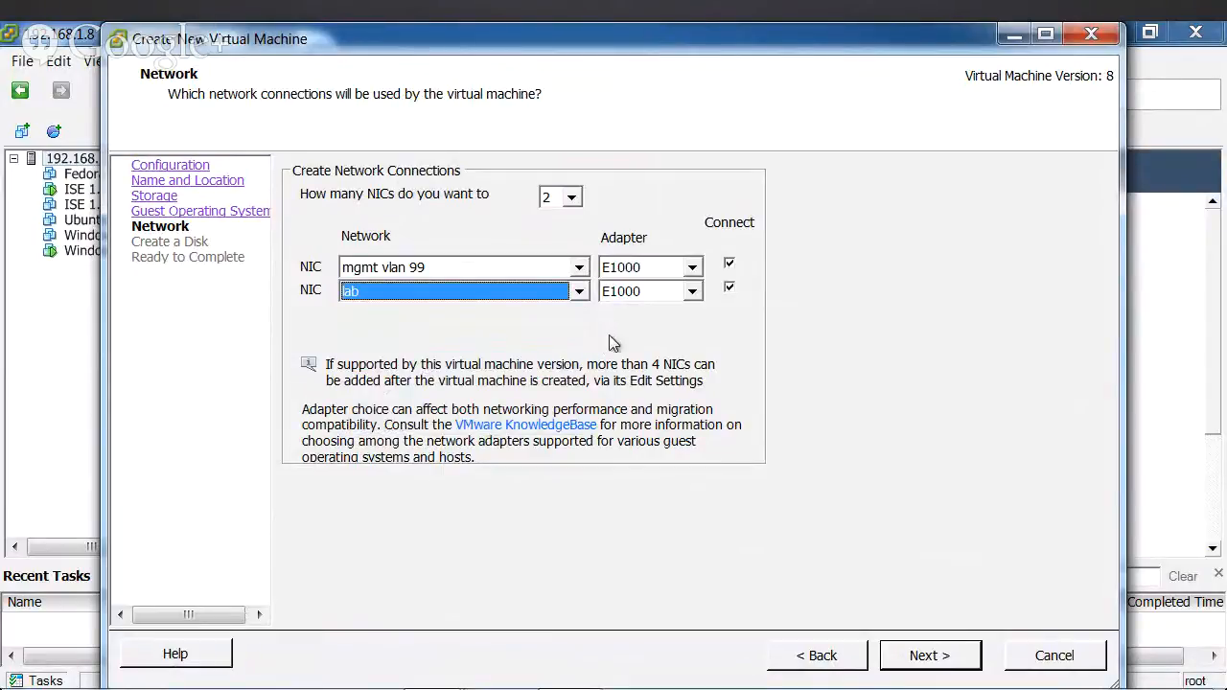
left_click(951, 653)
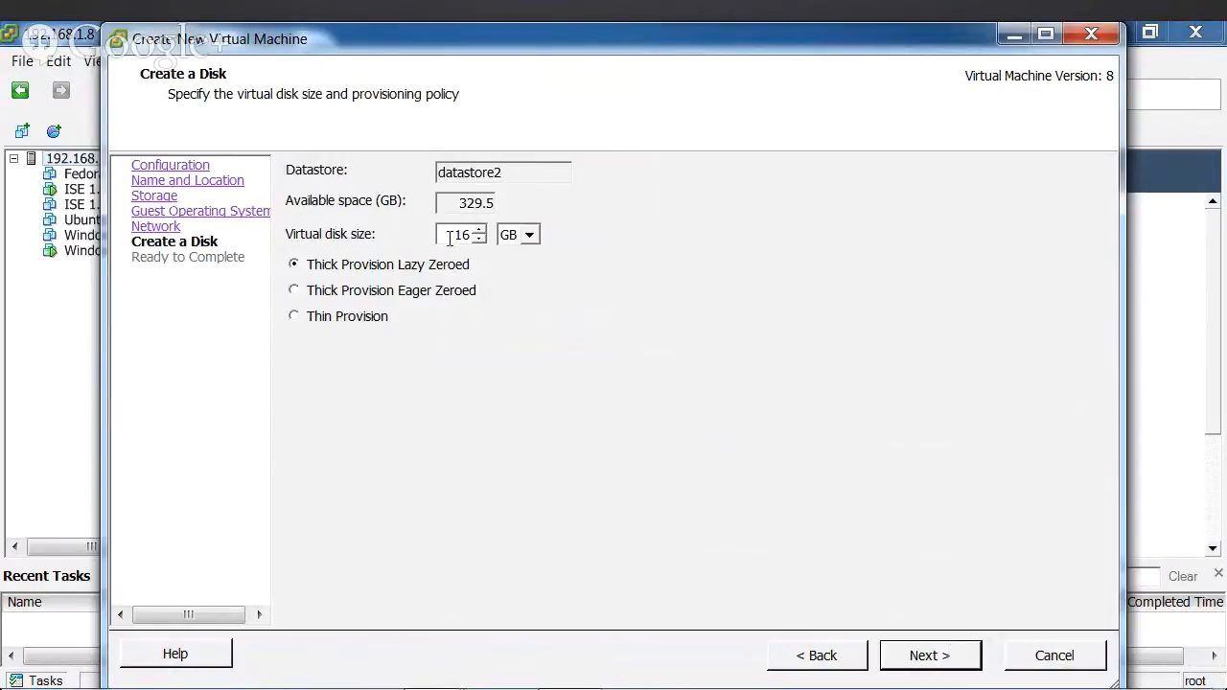
Set the virtual disk size to 100 GB and continue with the option to edit the virtual machine settings before completion
type("00")
left_click(947, 663)
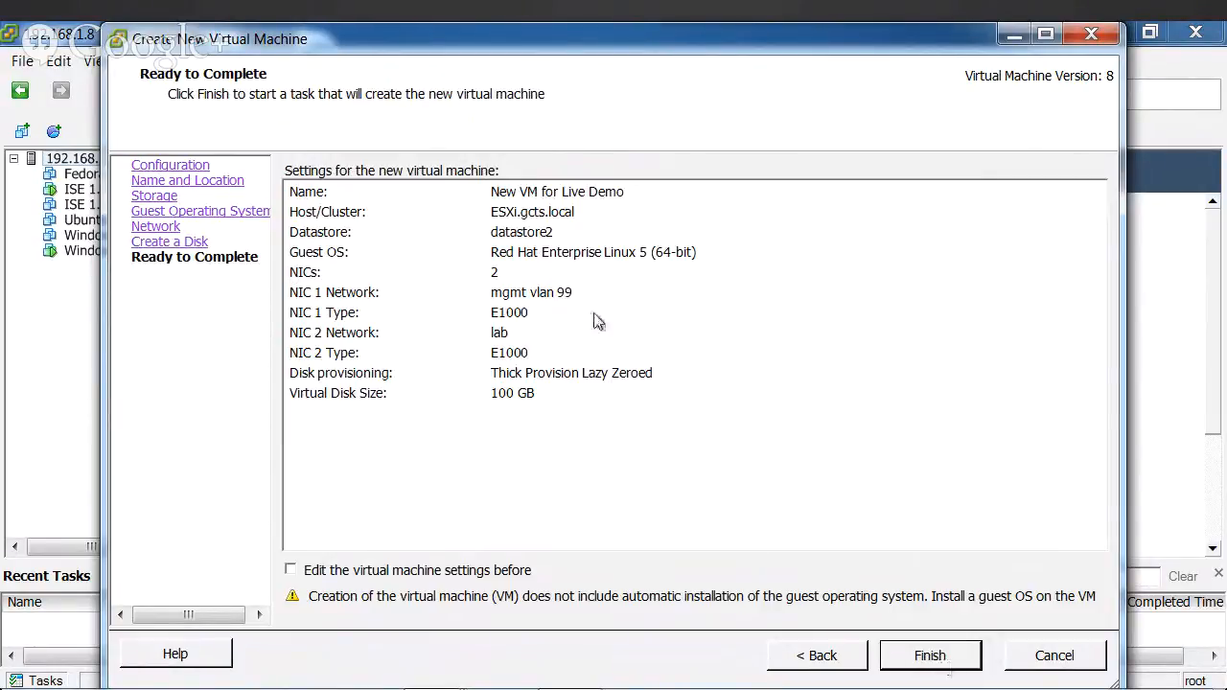
left_click(291, 570)
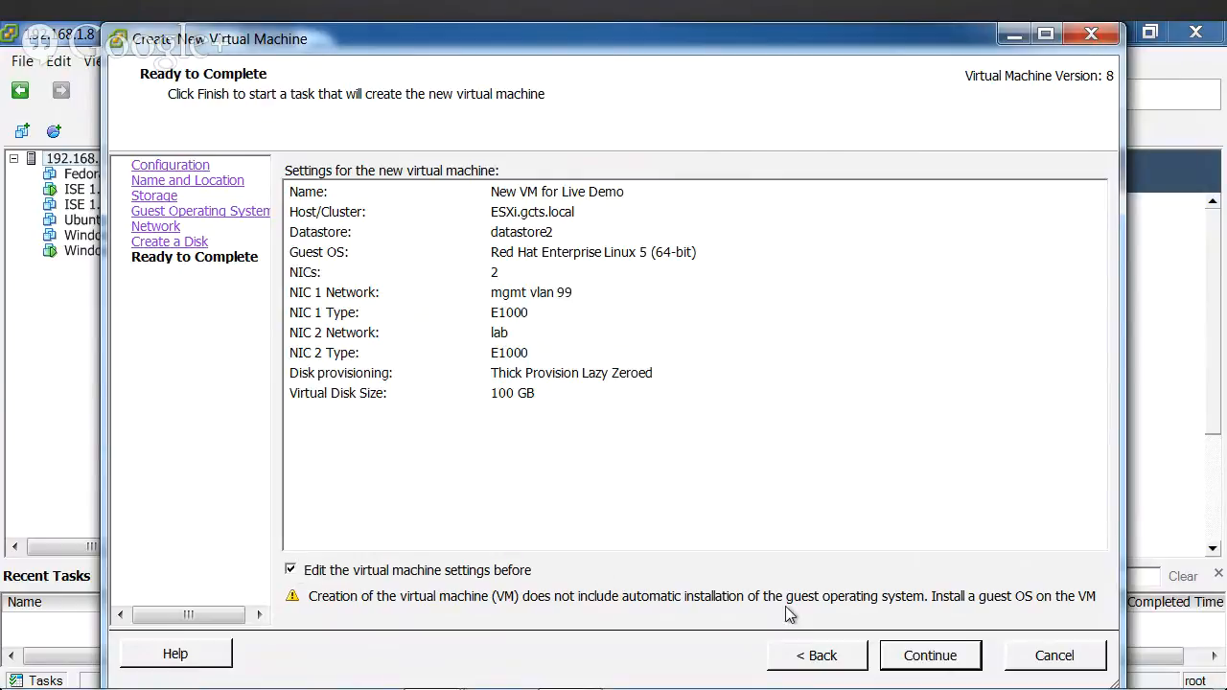
left_click(920, 656)
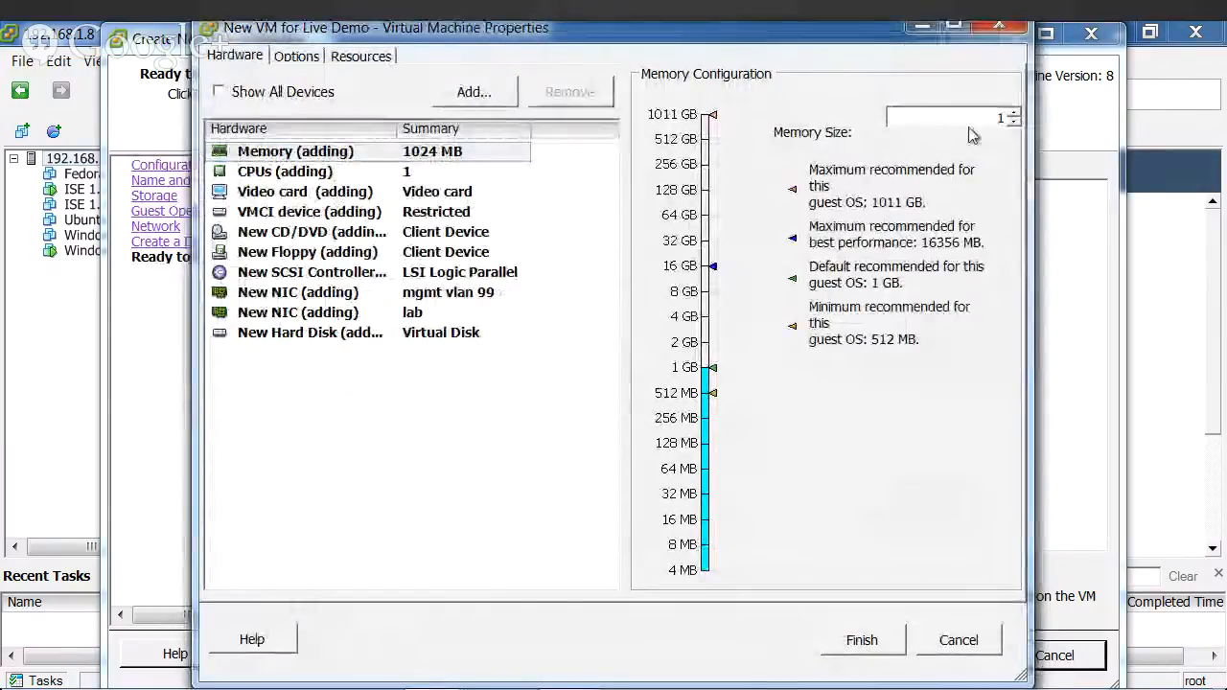
Set the new virtual machine's memory to 4 GB and its CPUs to 2 virtual sockets with 2 cores per socket
left_click_drag(976, 122, 1006, 121)
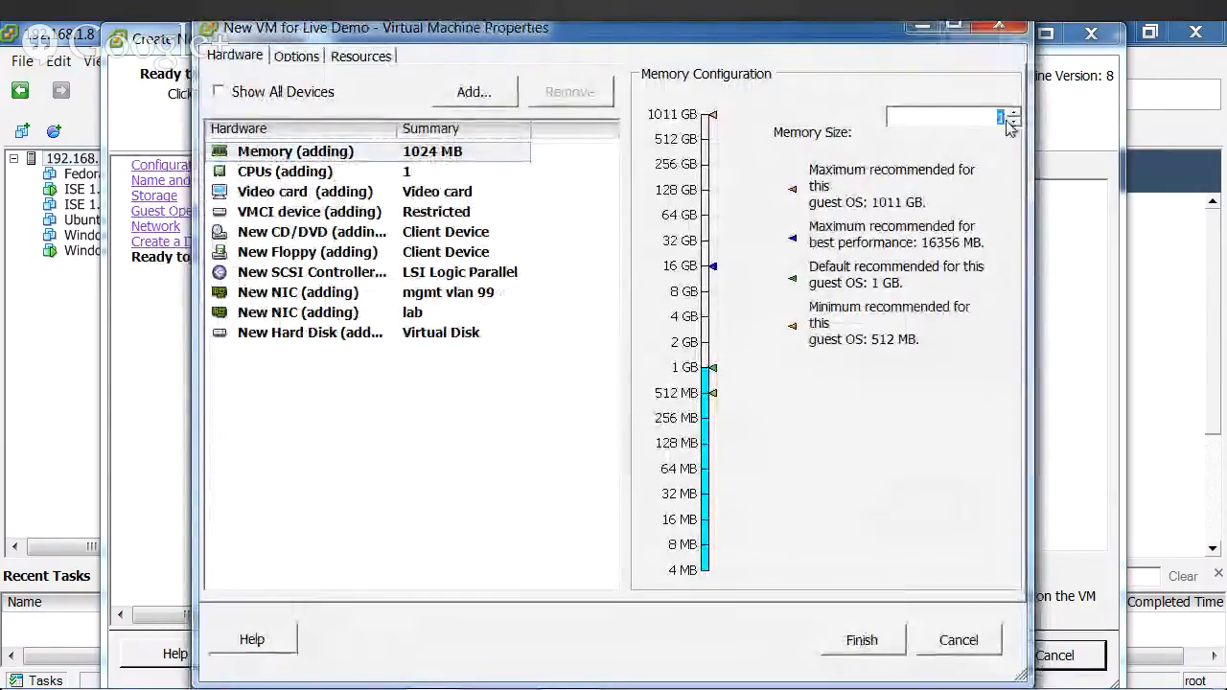
type("4")
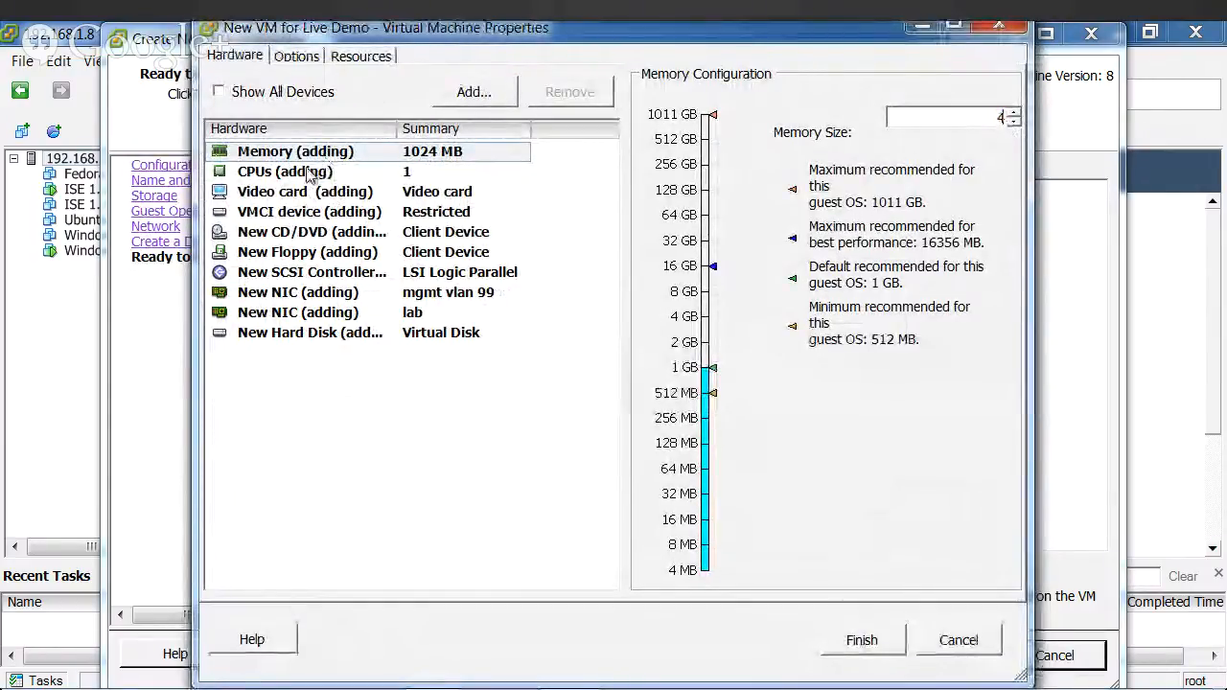
left_click(530, 172)
left_click(869, 86)
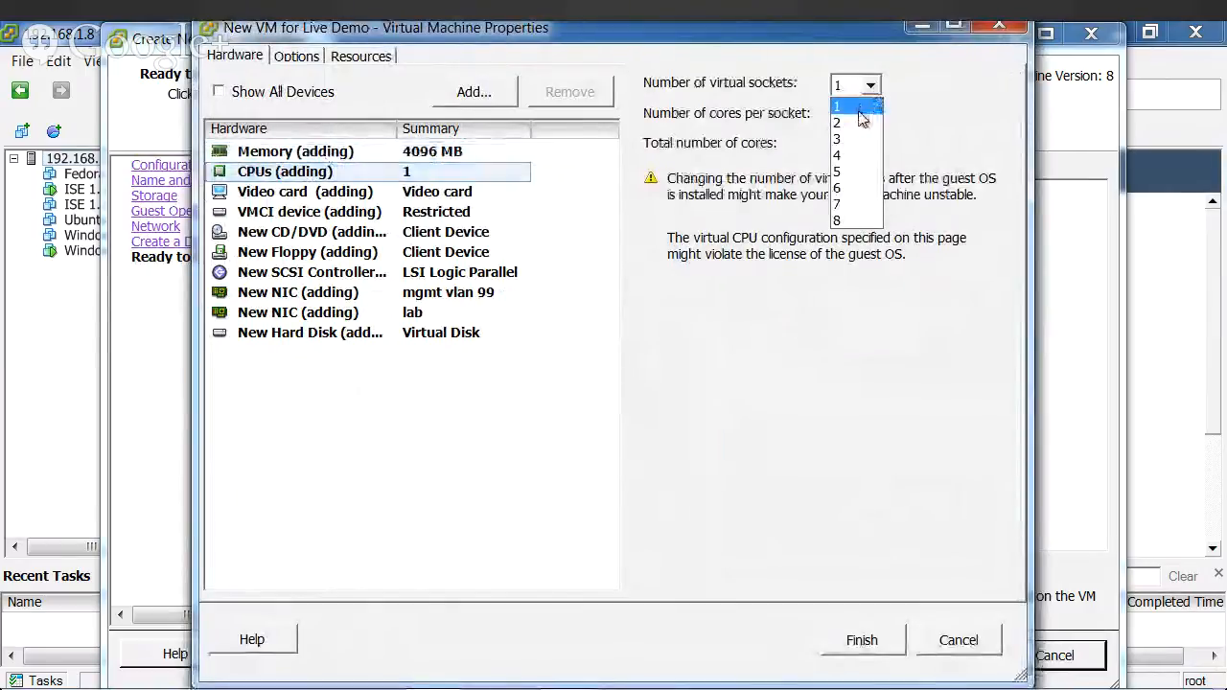
left_click(860, 122)
left_click(871, 116)
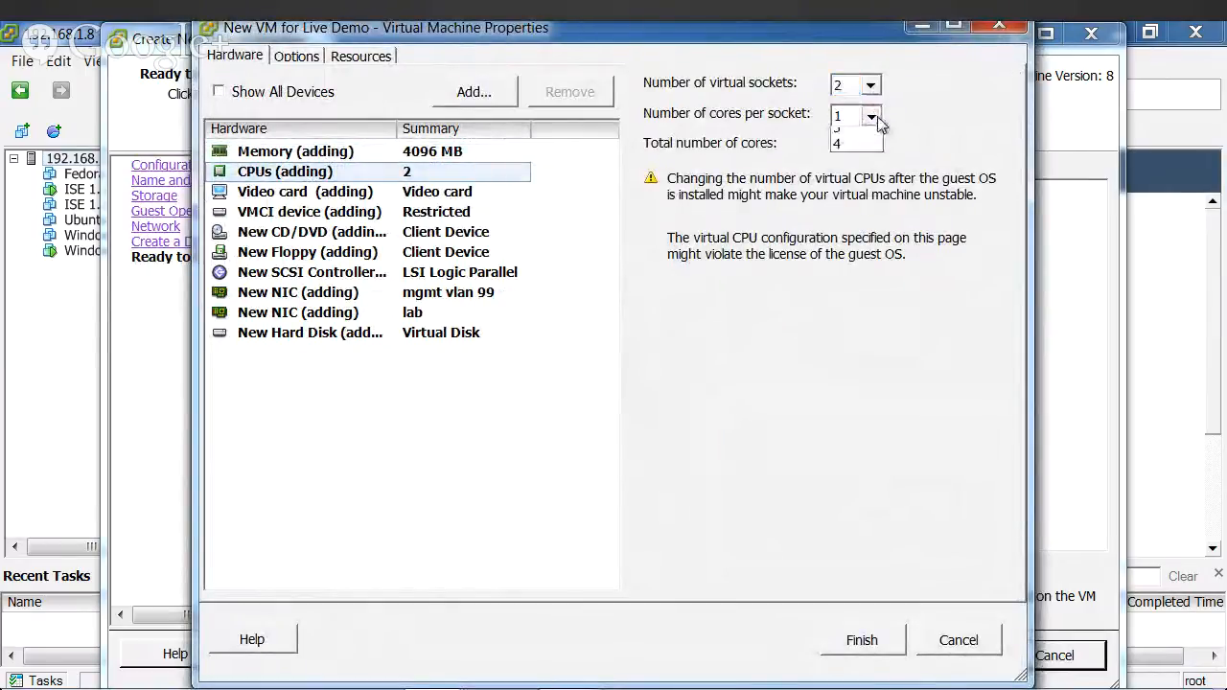
left_click(842, 153)
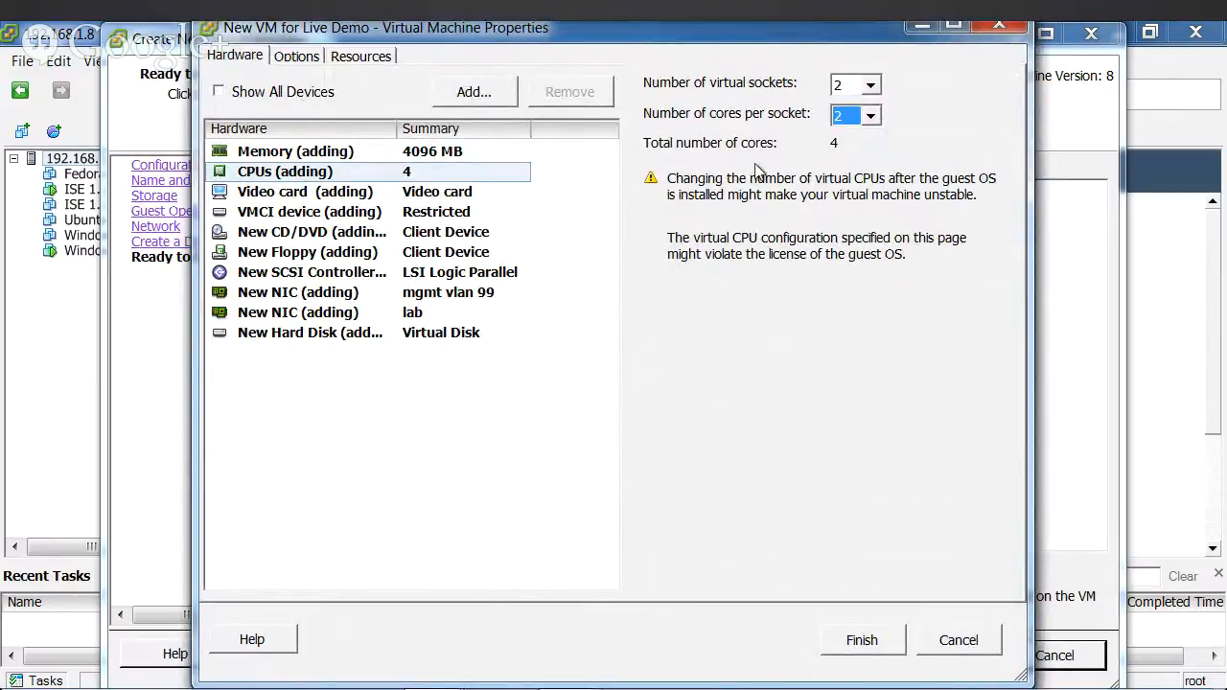
Attach the ise-1.2.1.198 ISO from datastore2's ISO folder to the CD/DVD drive, connected at power on, and finish creating the virtual machine
left_click(322, 234)
left_click(652, 292)
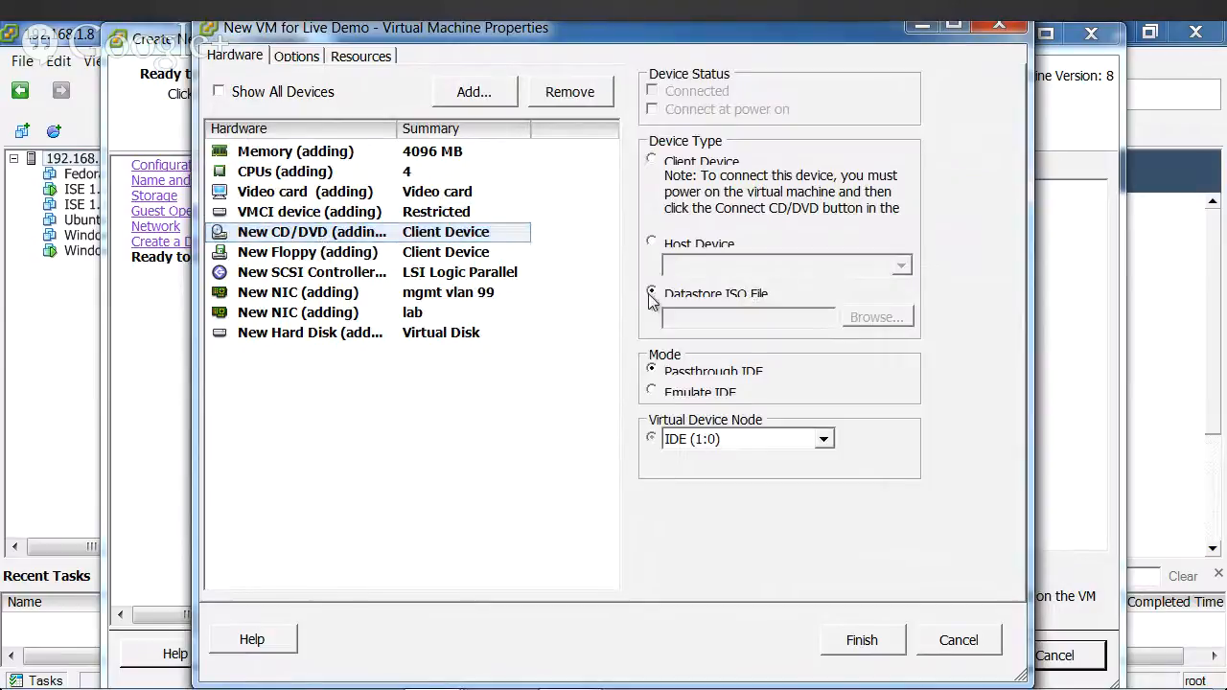
left_click(876, 317)
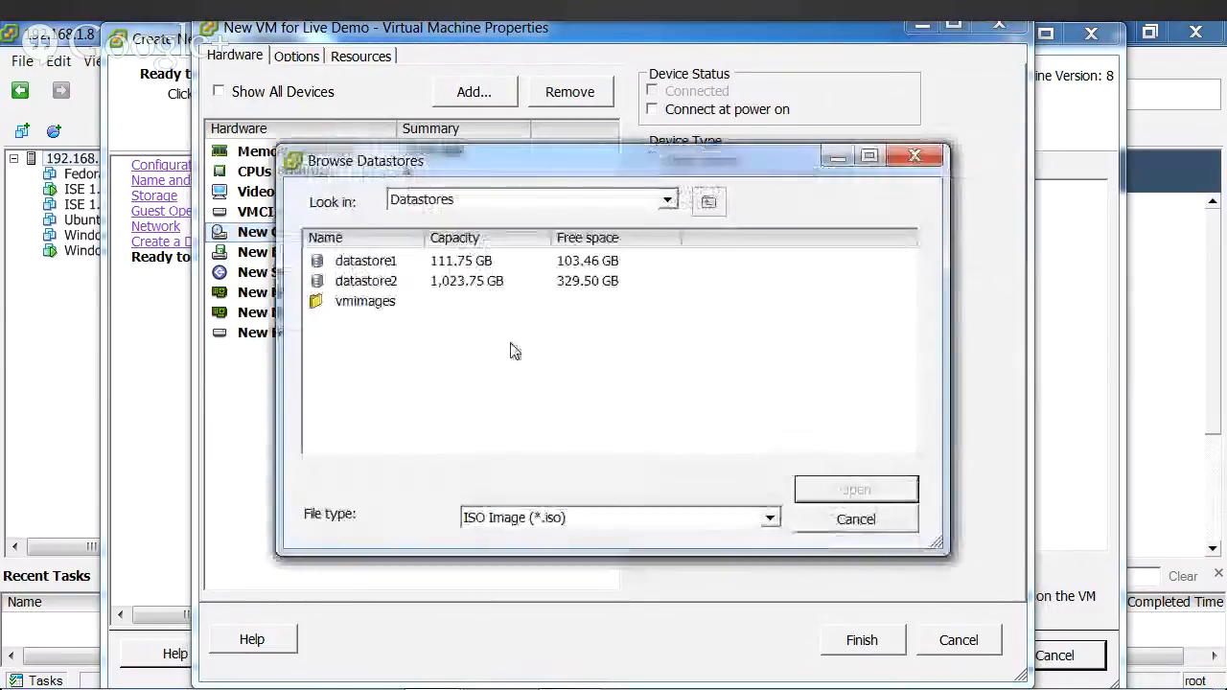
double_click(369, 282)
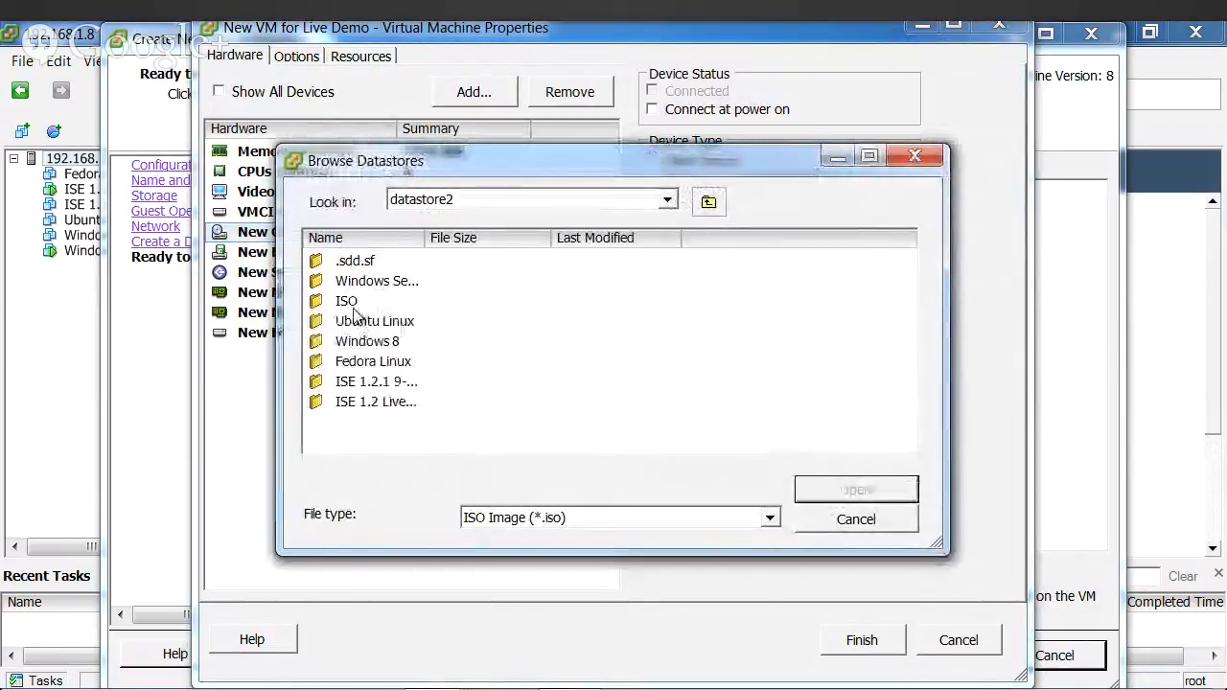
double_click(351, 303)
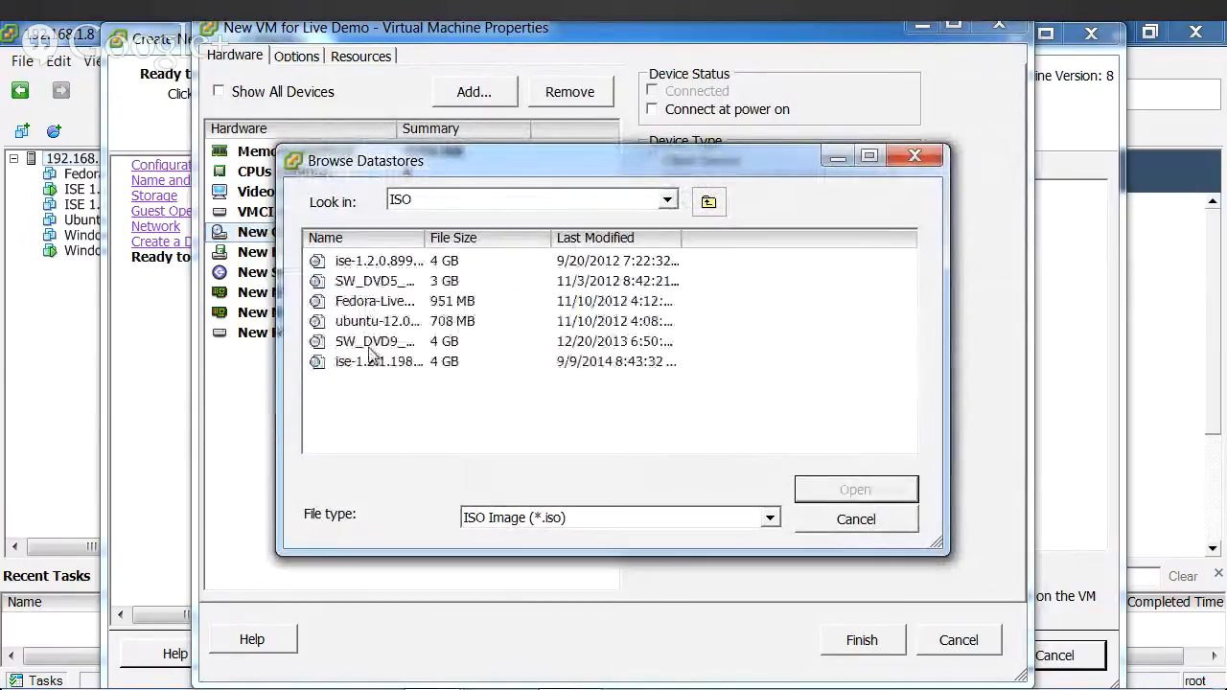
left_click(376, 361)
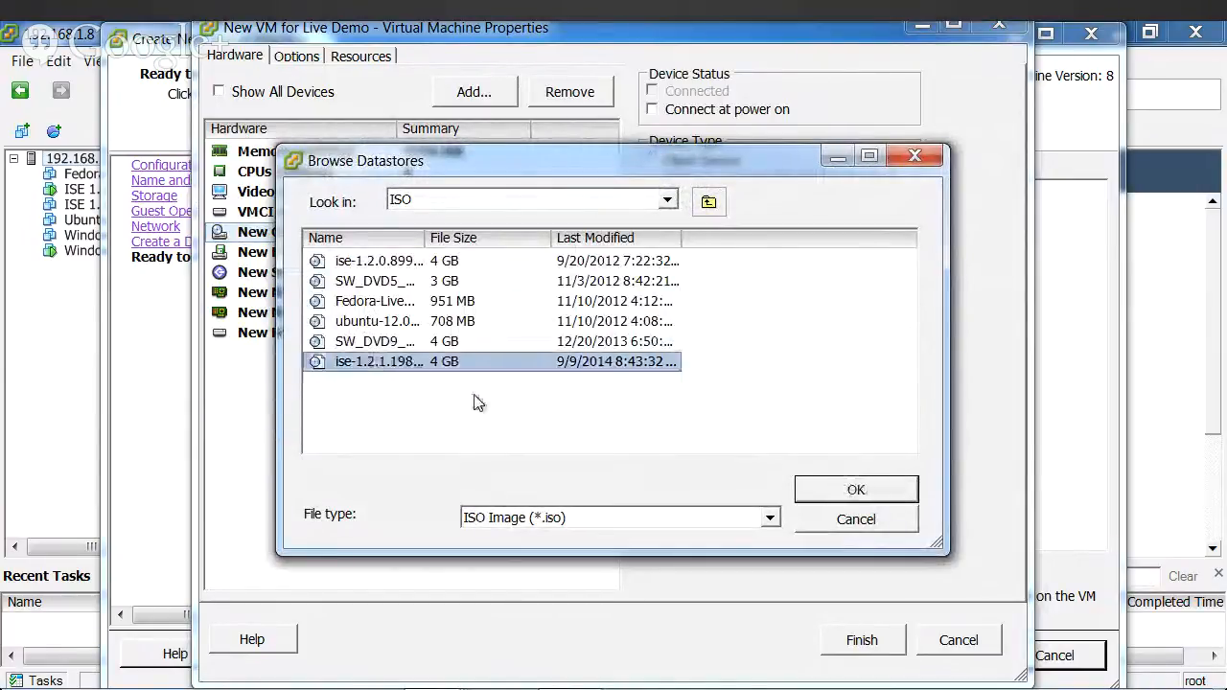
left_click(855, 491)
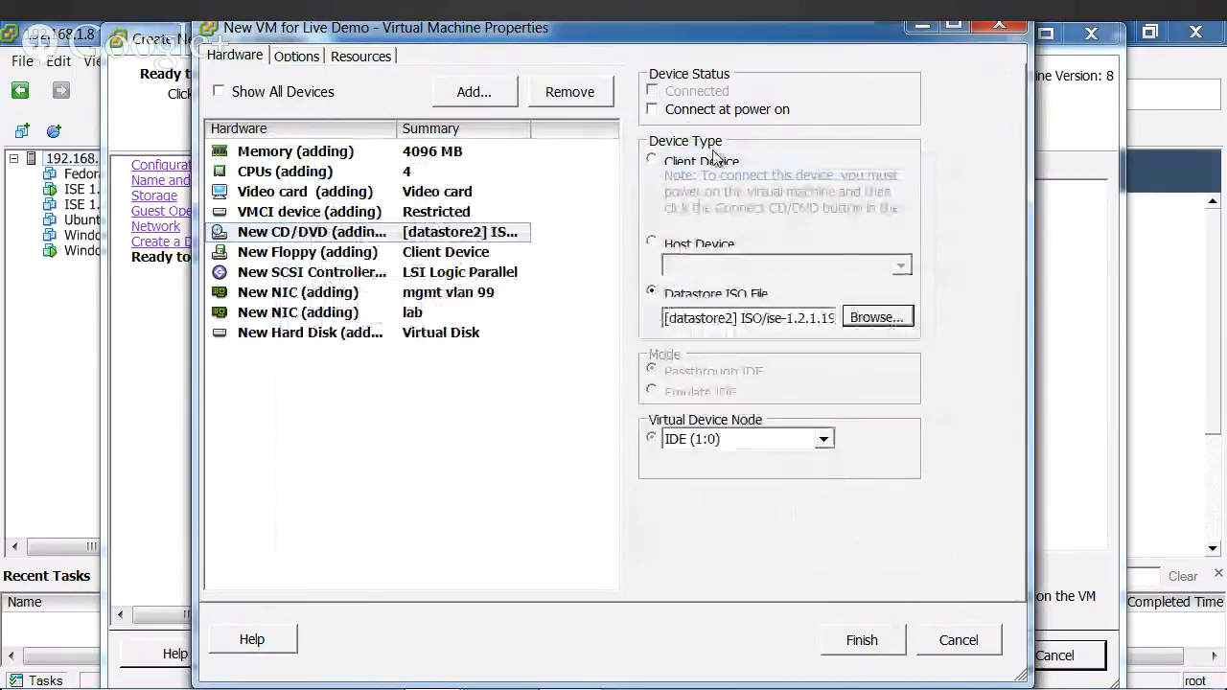
left_click(654, 109)
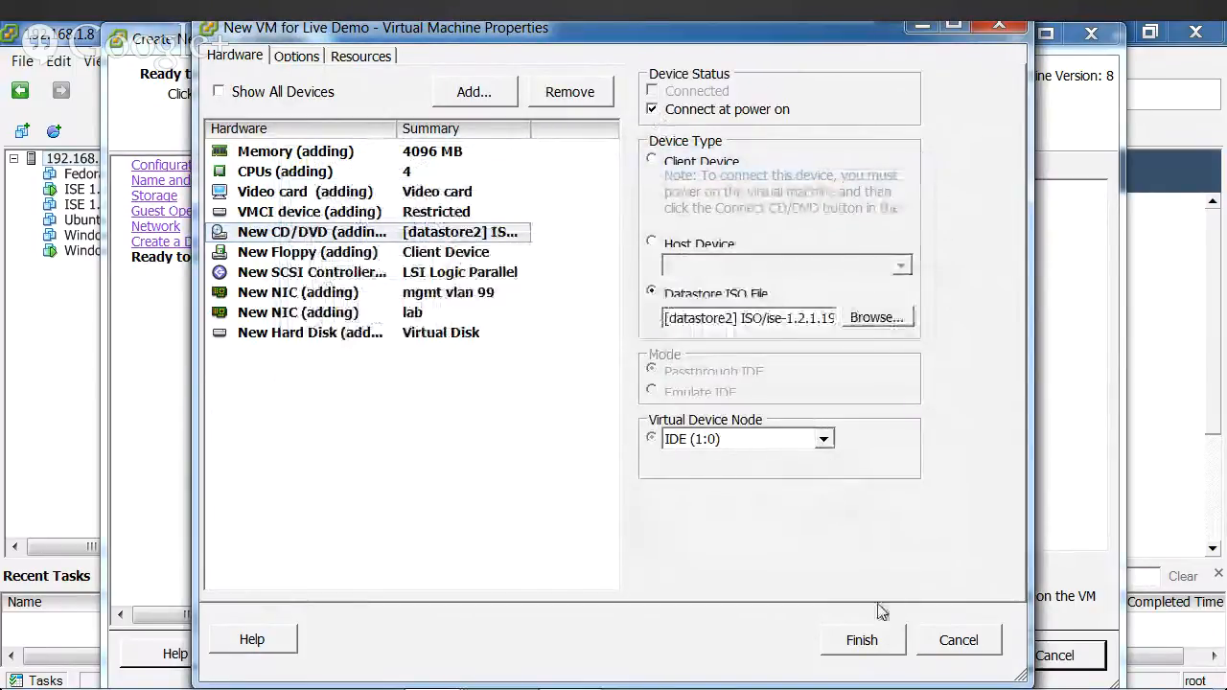
left_click(863, 638)
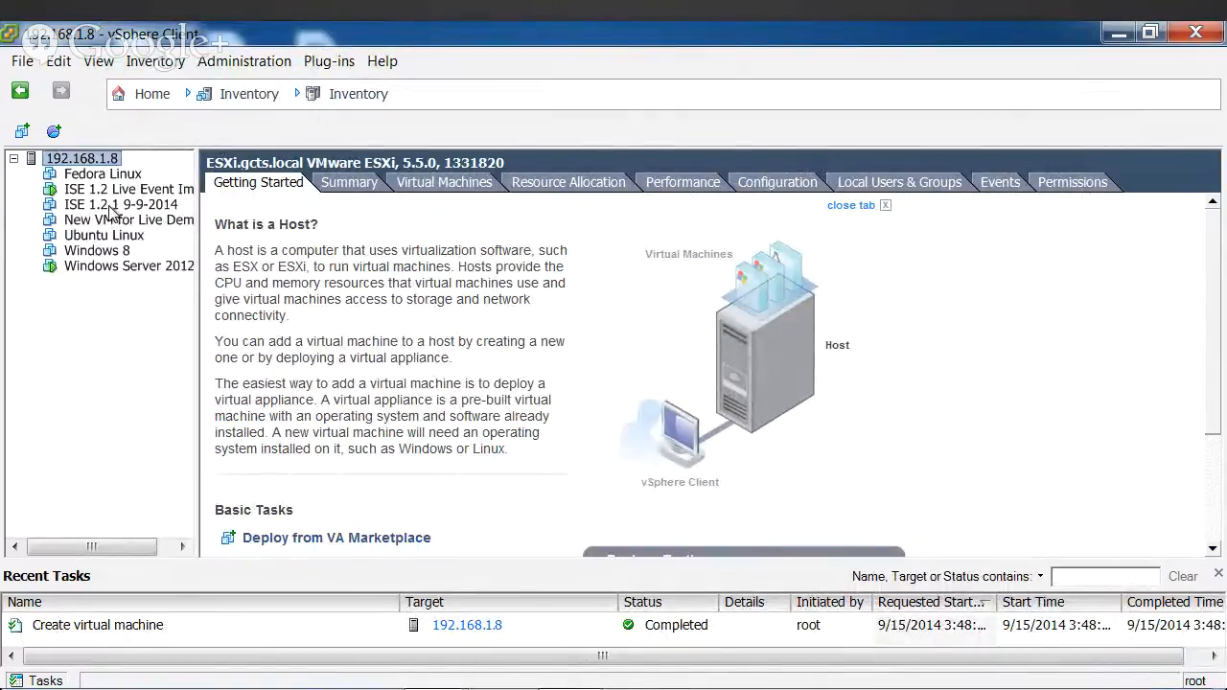
Boot the existing ISE 1.2.1 9-9-2014 virtual machine to view its startup in the enlarged console, and power it off again
left_click(113, 205)
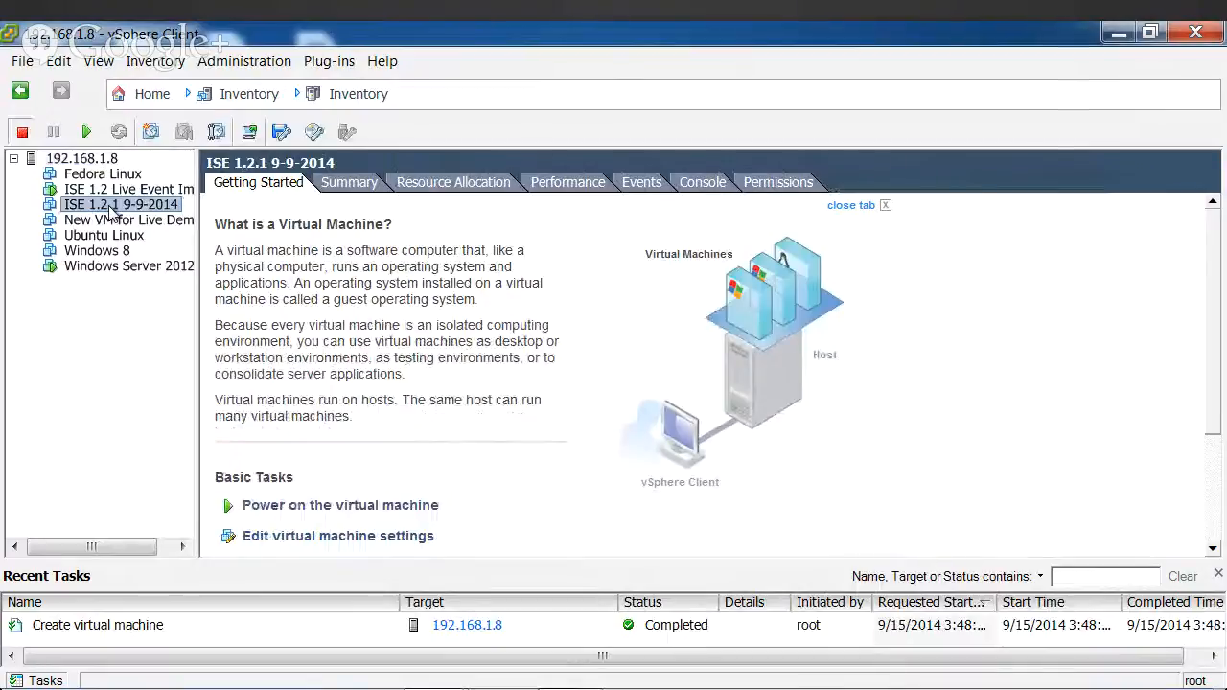
left_click(87, 132)
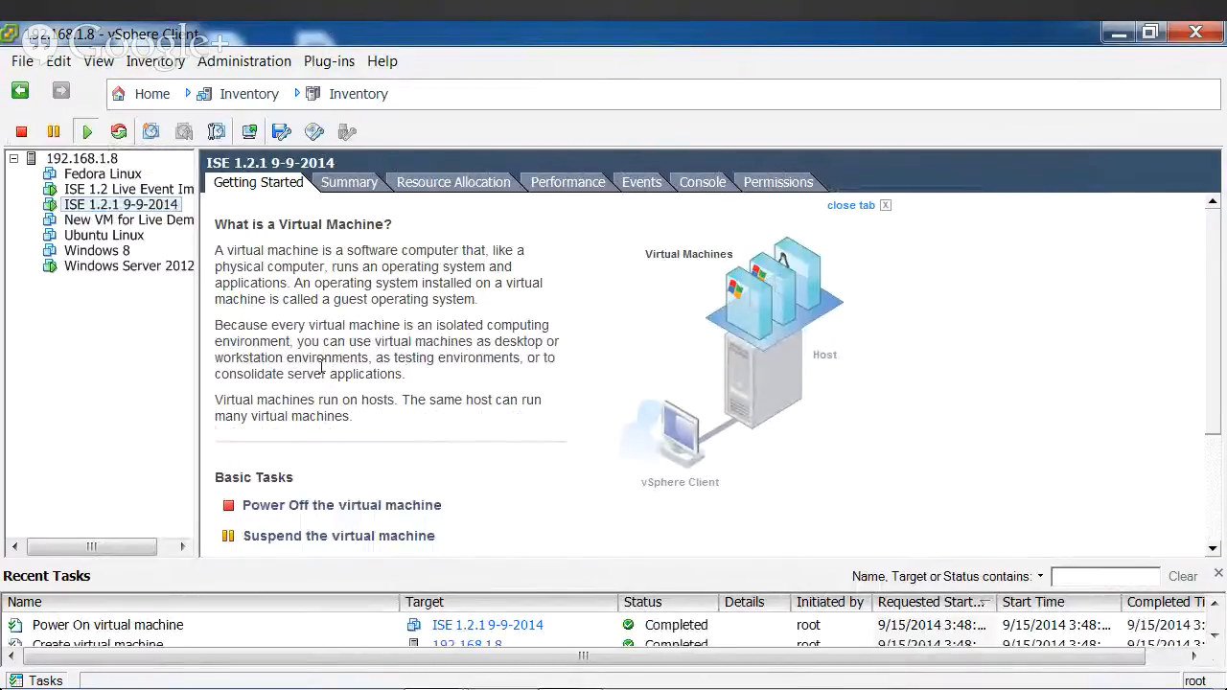
left_click(695, 198)
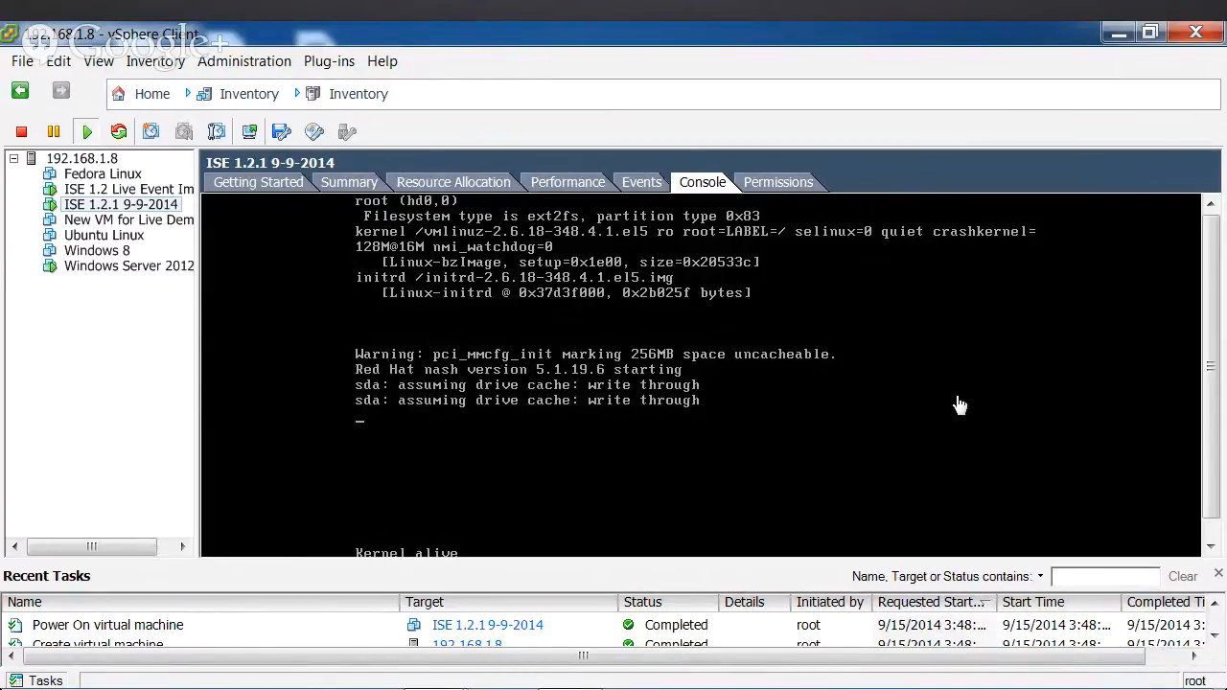
left_click_drag(1213, 412, 1213, 305)
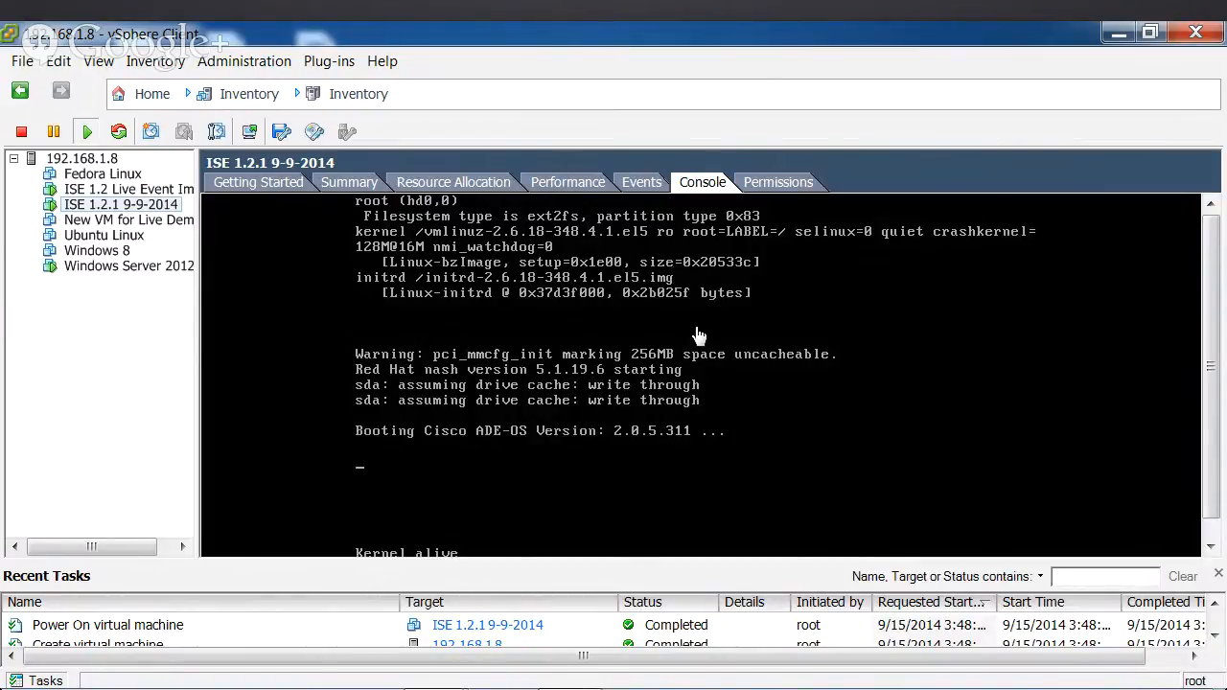
left_click(1218, 574)
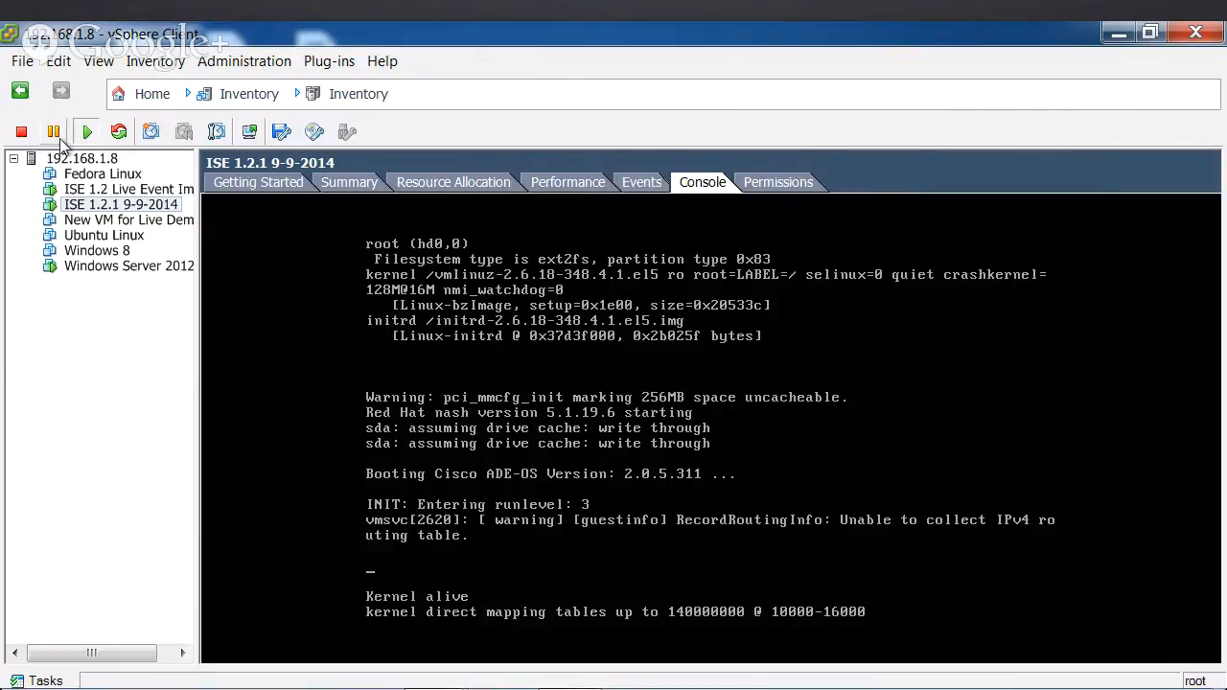
left_click(21, 132)
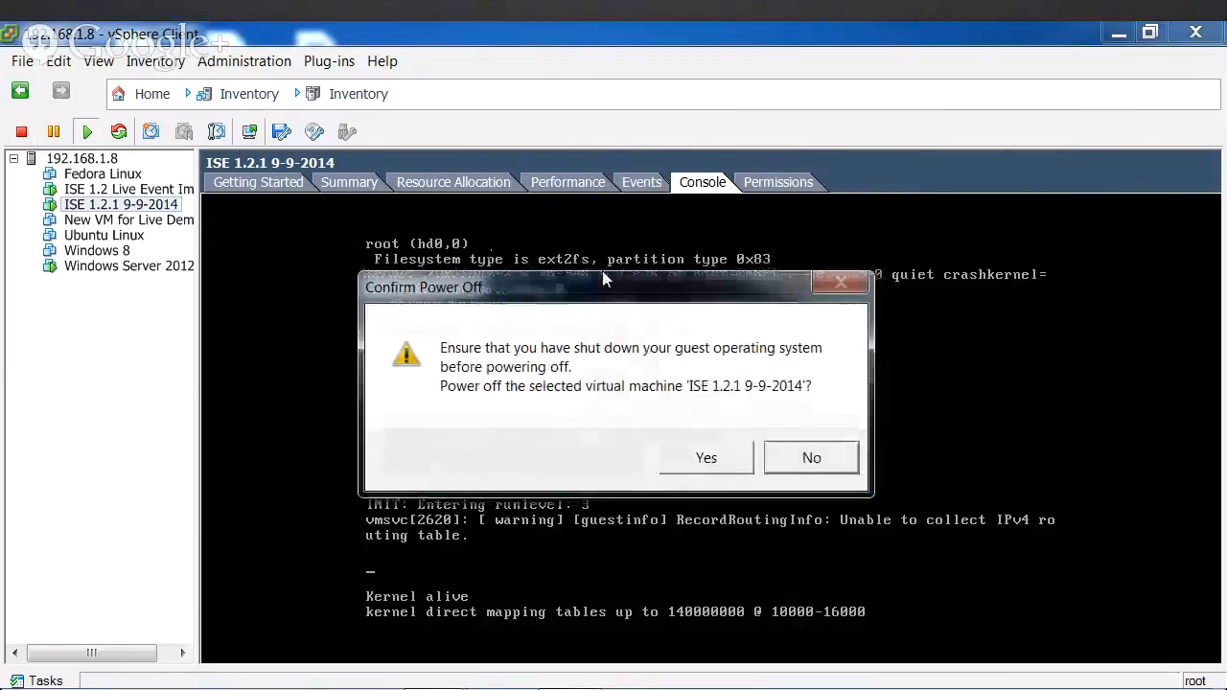
left_click(697, 460)
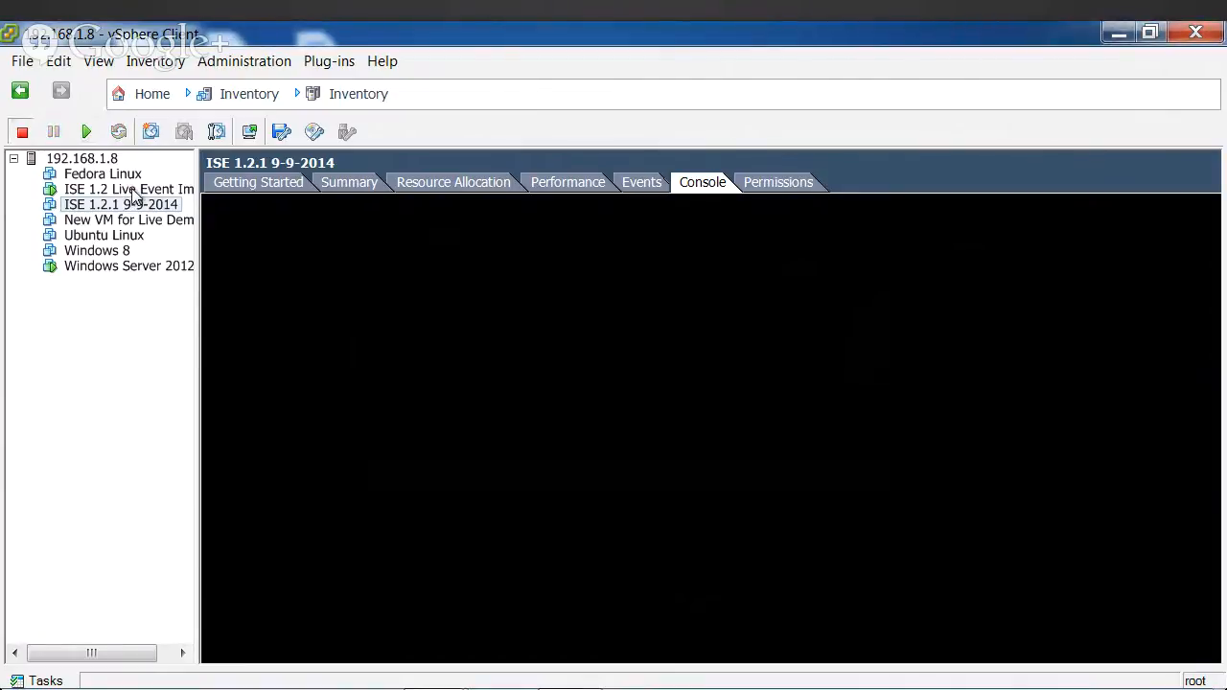
Minimize the vSphere Client, wake the ISE 1.2 Live Event Image console at its login prompt, and maximize the console window
left_click(134, 190)
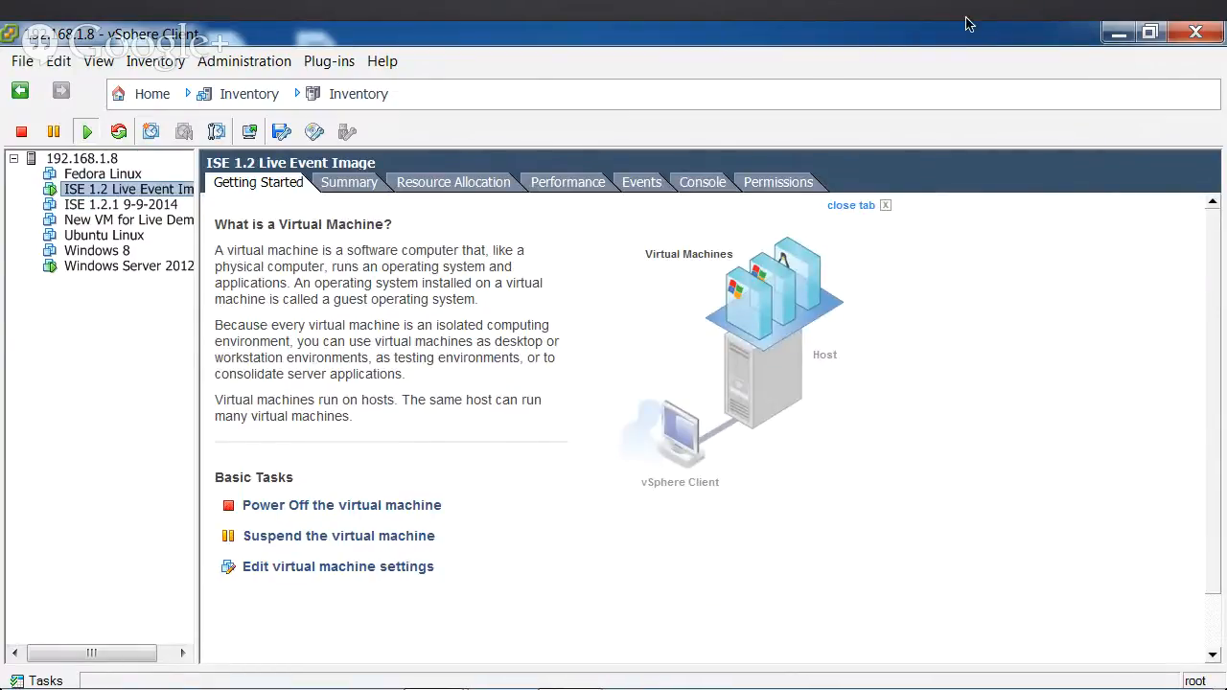
left_click(1118, 33)
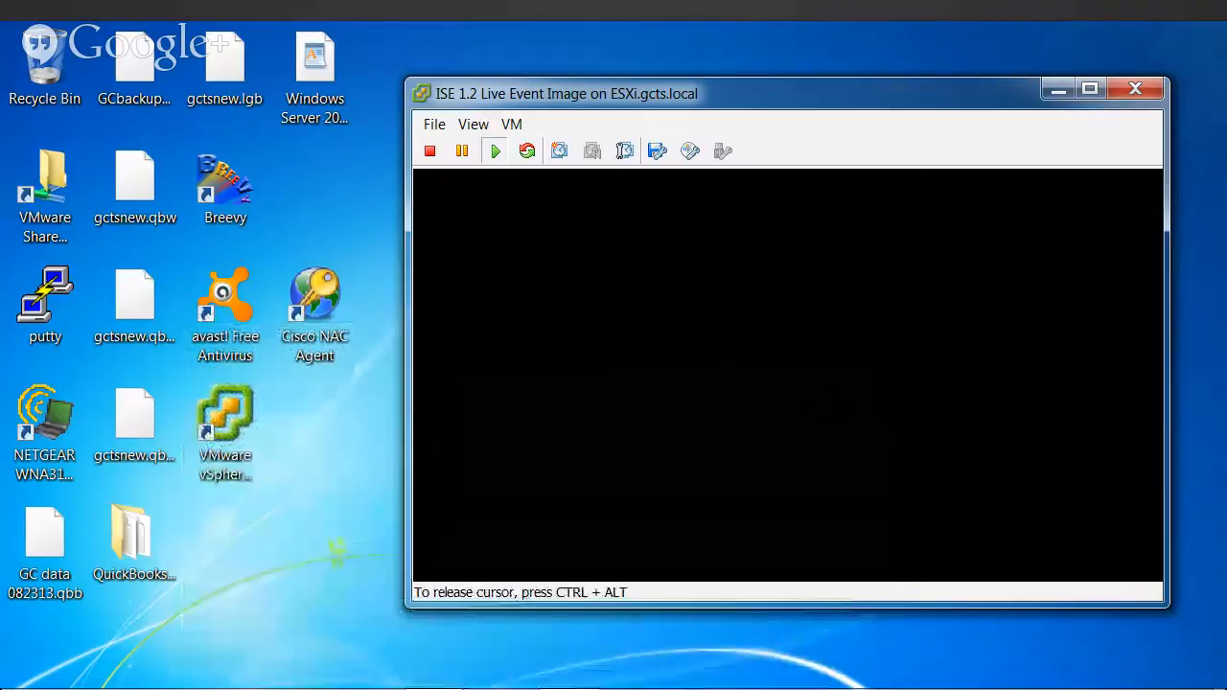
key("Return")
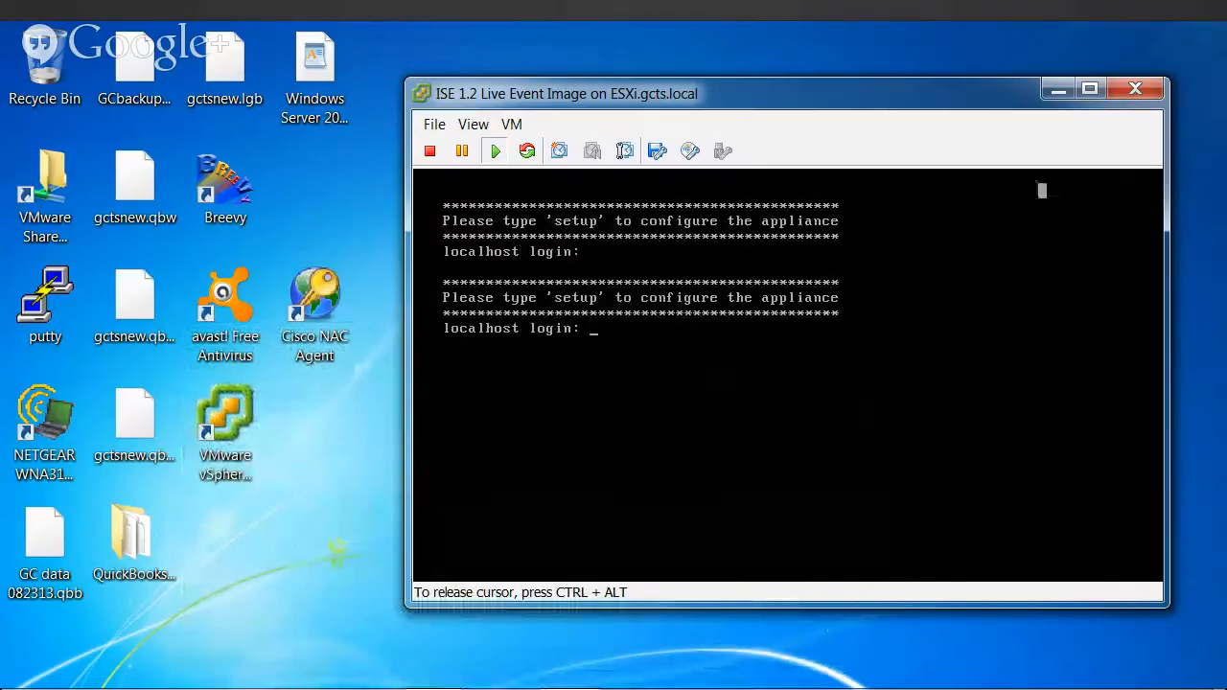
key("ctrl+alt")
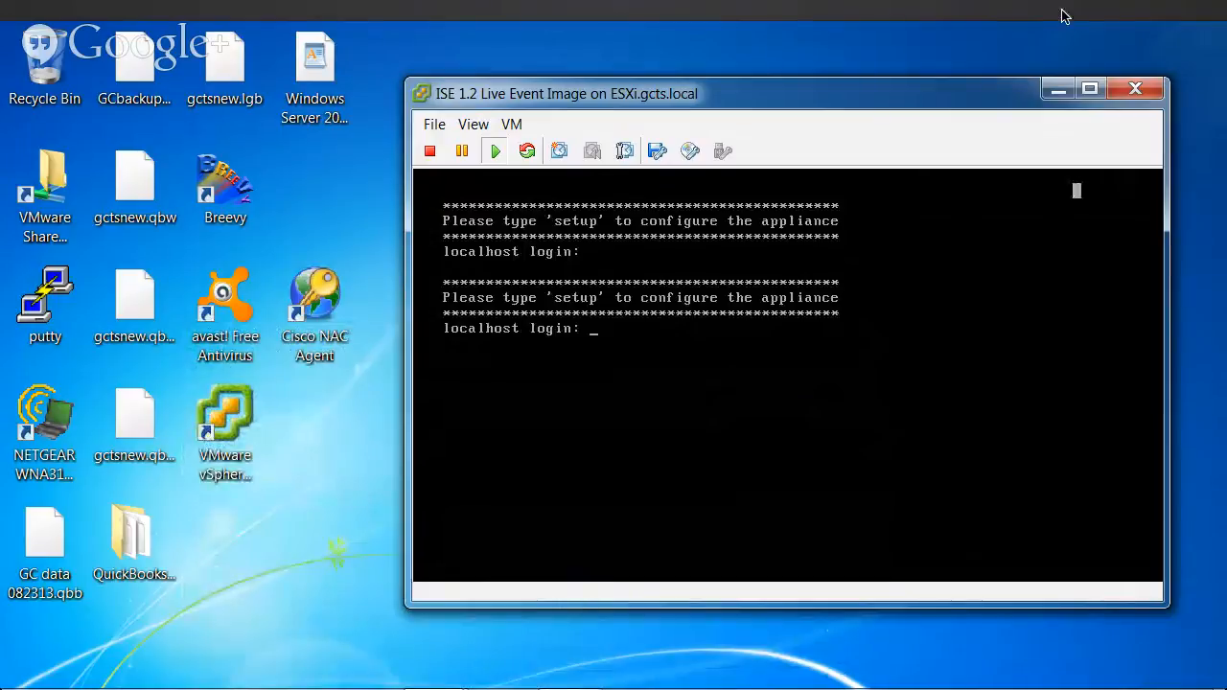
left_click(1090, 88)
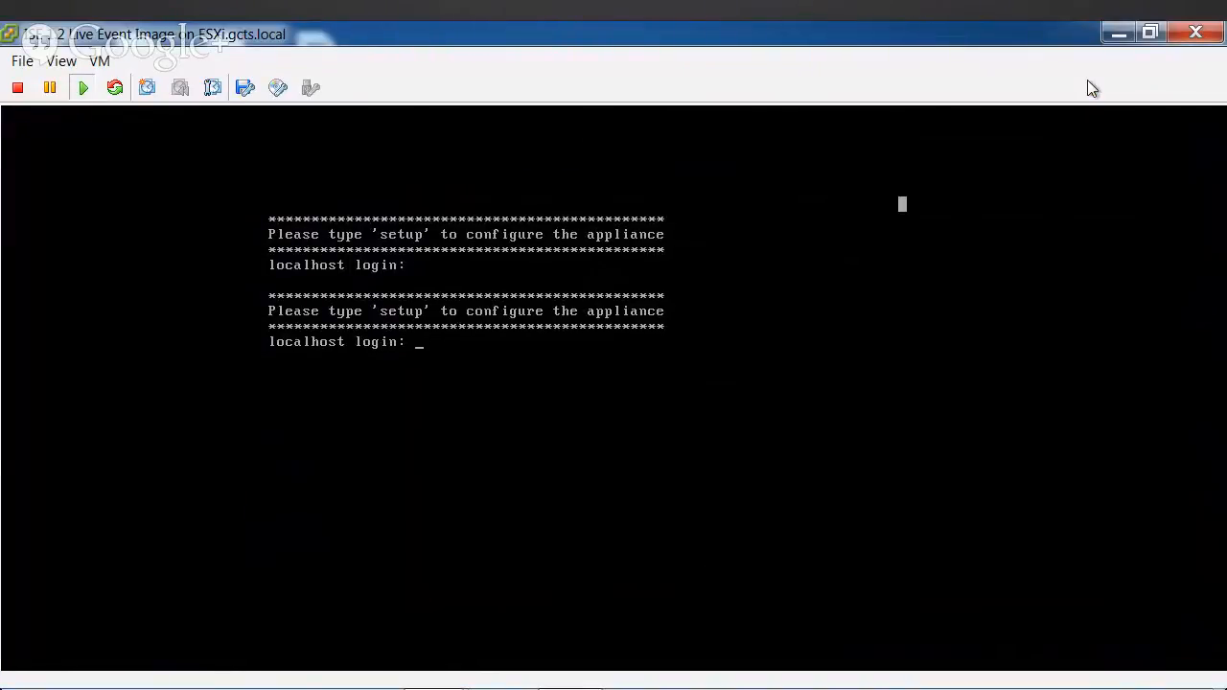
Start the appliance configuration by entering setup at the localhost login prompt
left_click(948, 288)
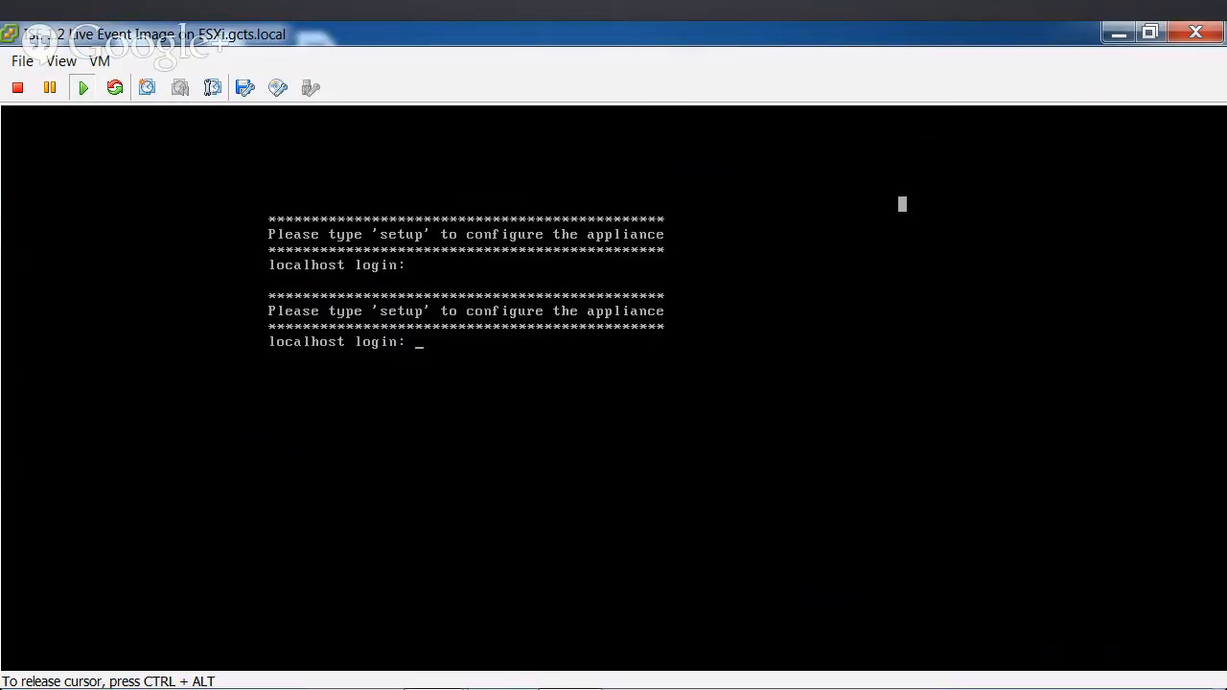
type("setup")
key("Return")
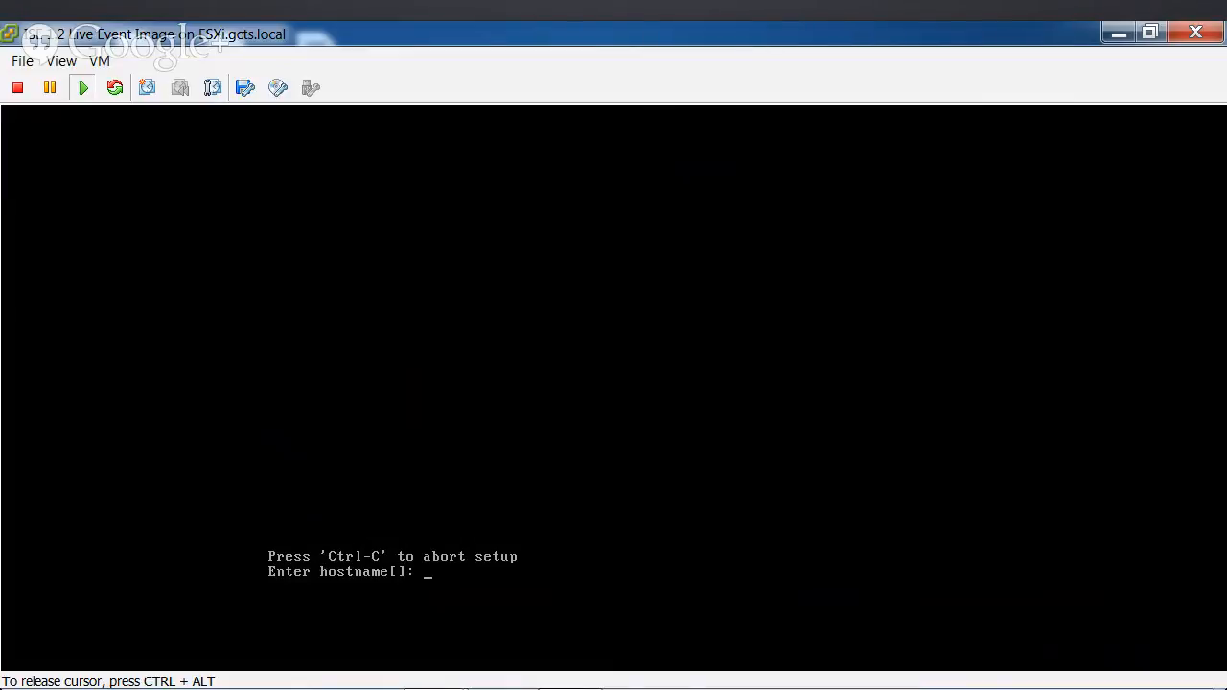
Set the appliance's hostname to ise1, IP address to 192.168.1.167, netmask to 255.255.255.0 and default gateway to 192.168.1.1
type("ise1")
key("Return")
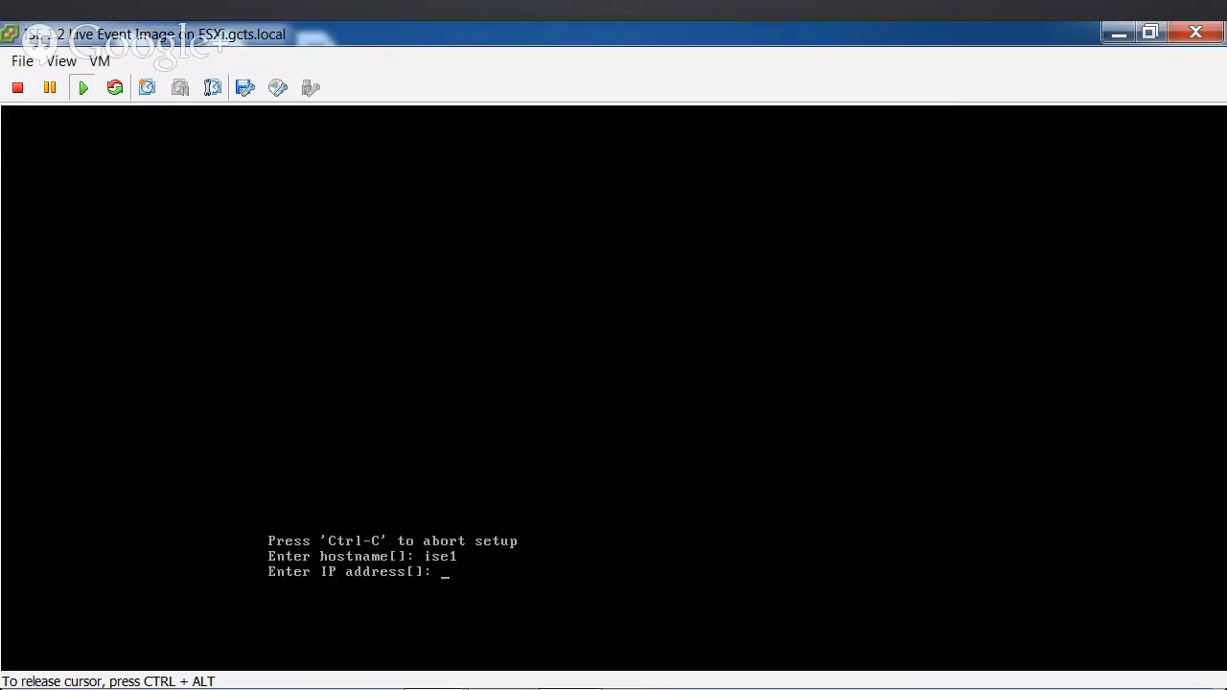
type("192.168.1.167")
key("Return")
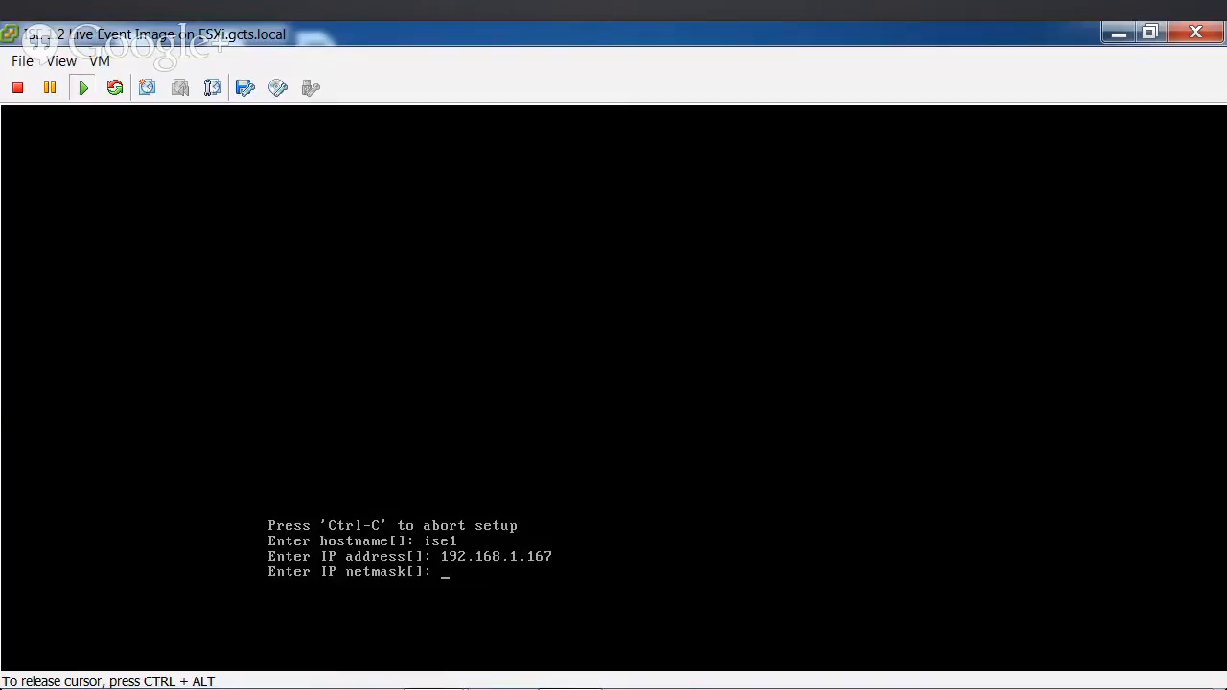
type("255.255.255.0")
key("Return")
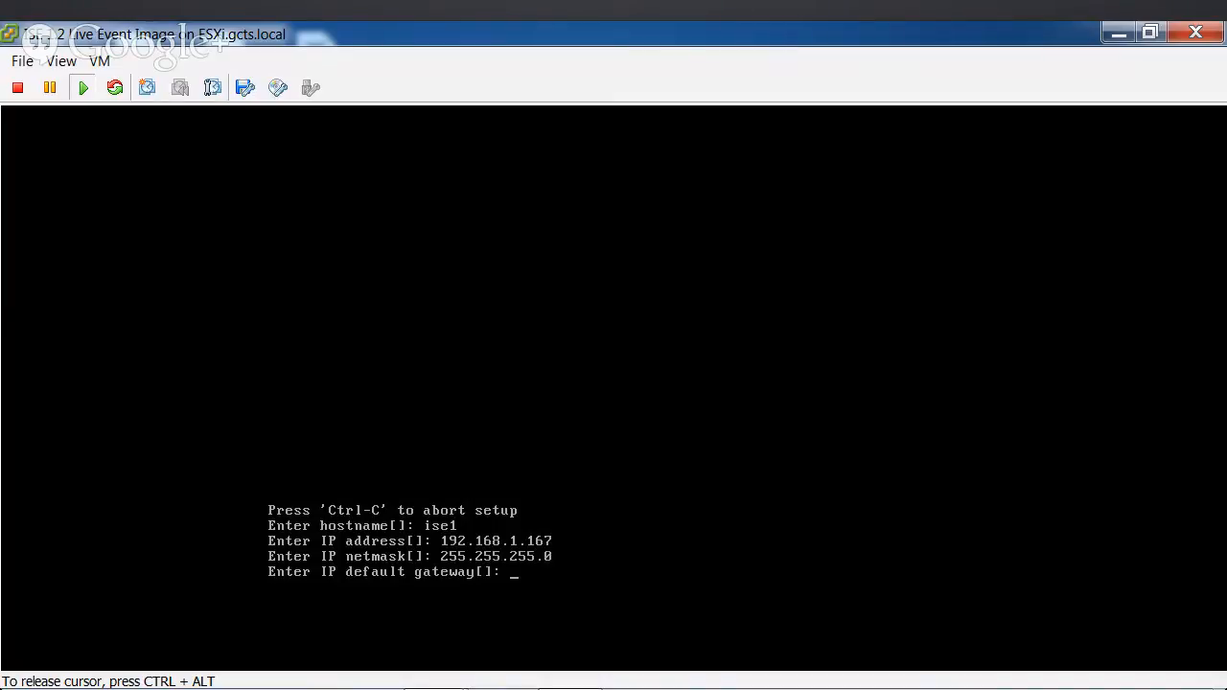
type("192.168.1.1")
key("Return")
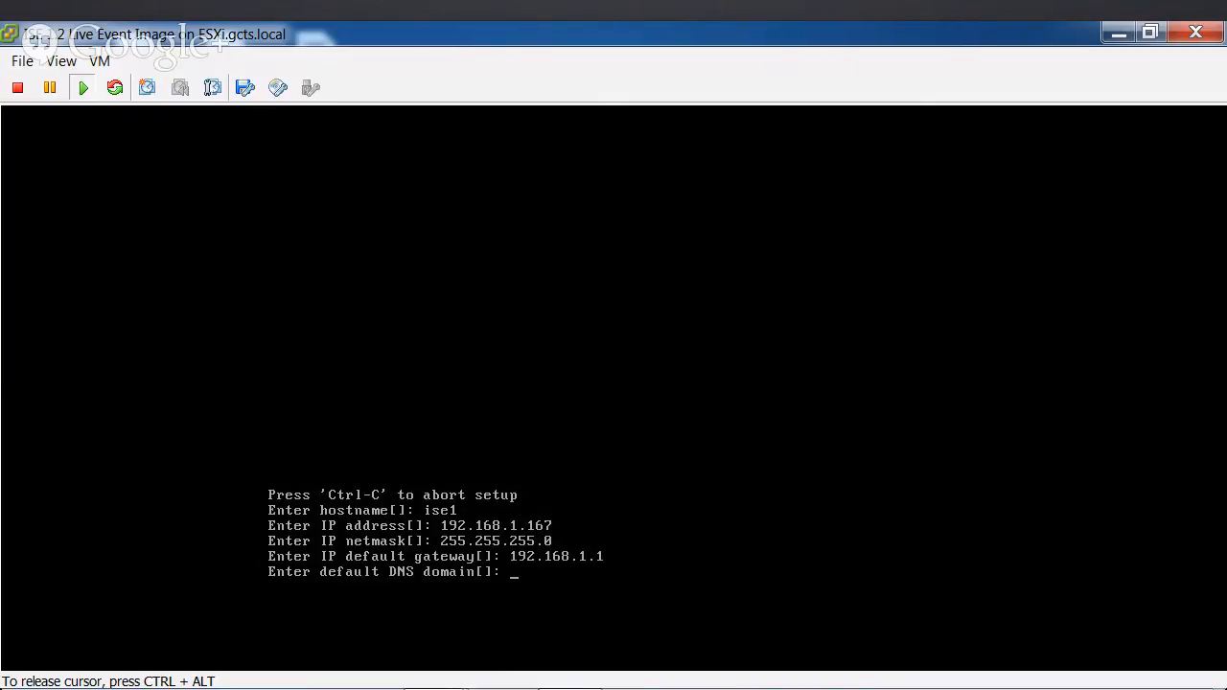
Set the default DNS domain to gcts.local and the primary nameserver to 192.168.1.100, without a secondary nameserver
type("gcts.local")
key("Return")
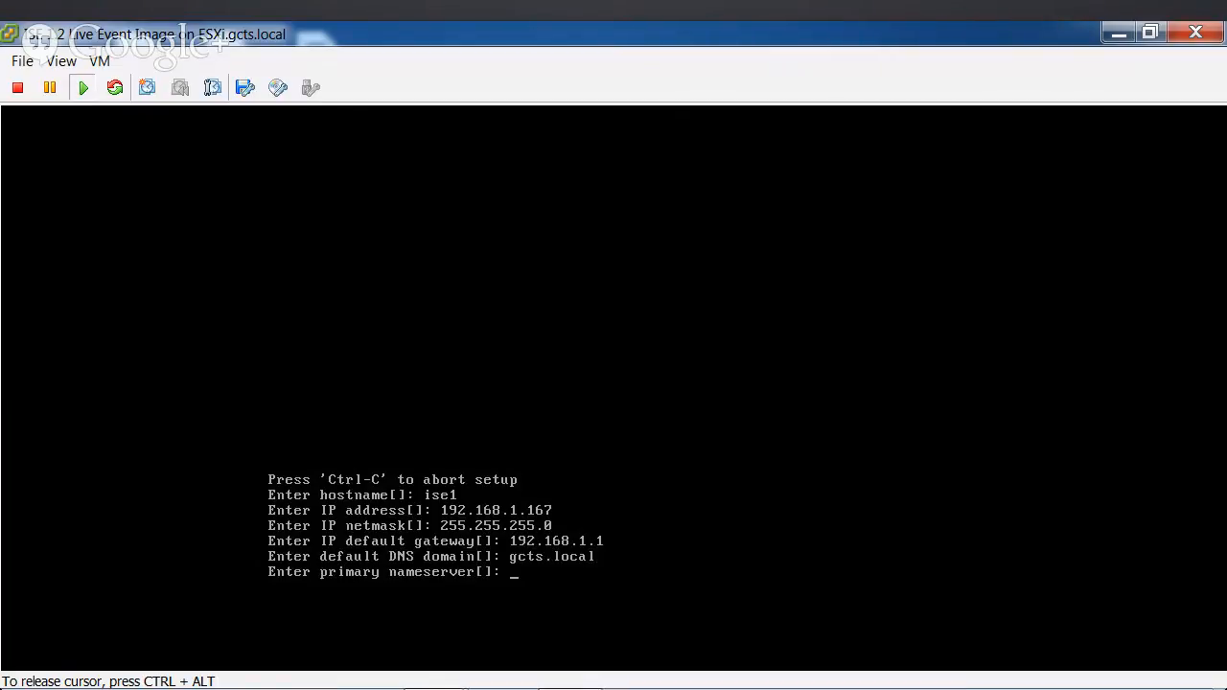
type("192.168.1.100")
key("Return")
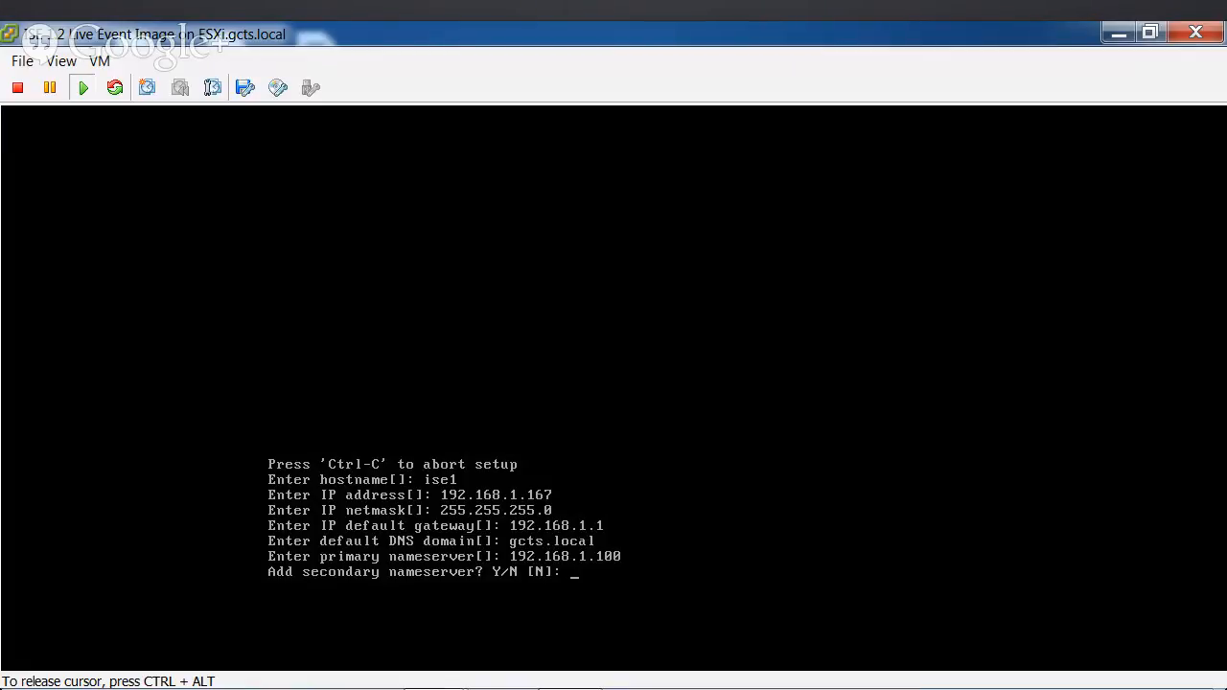
key("Return")
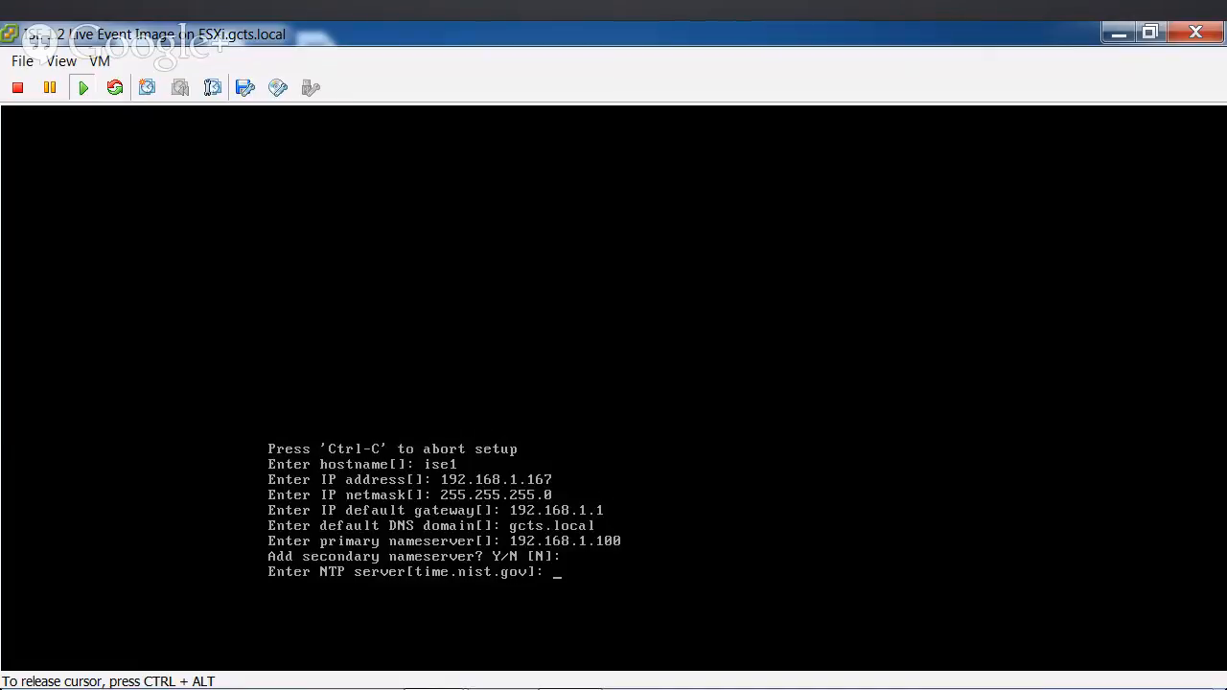
Set the NTP server to ntp.gcts.local without adding another one, and accept the default UTC system timezone
type("ntp.gcts.local")
key("Return")
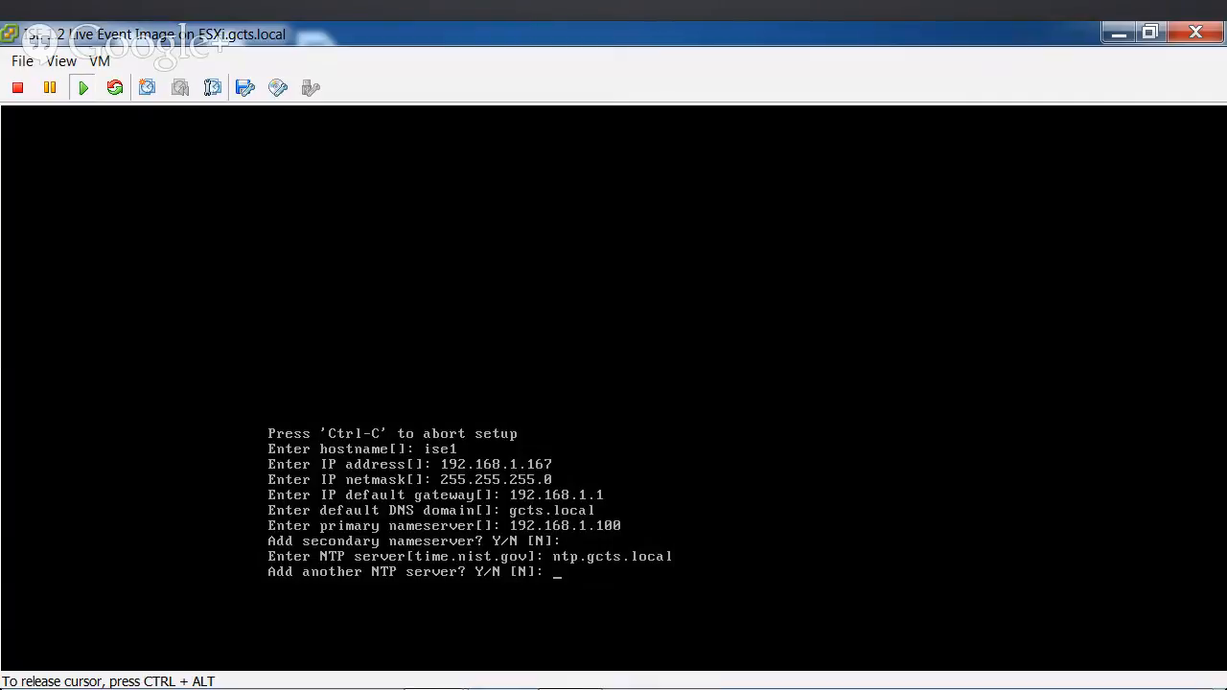
key("Return")
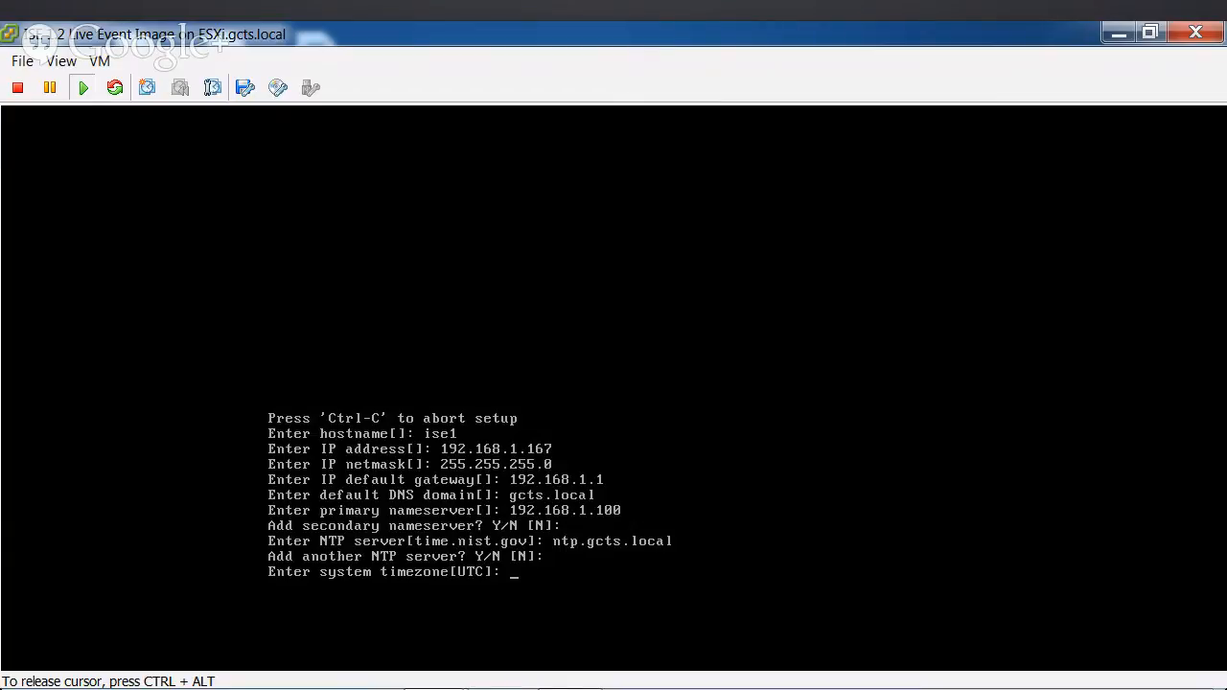
key("Return")
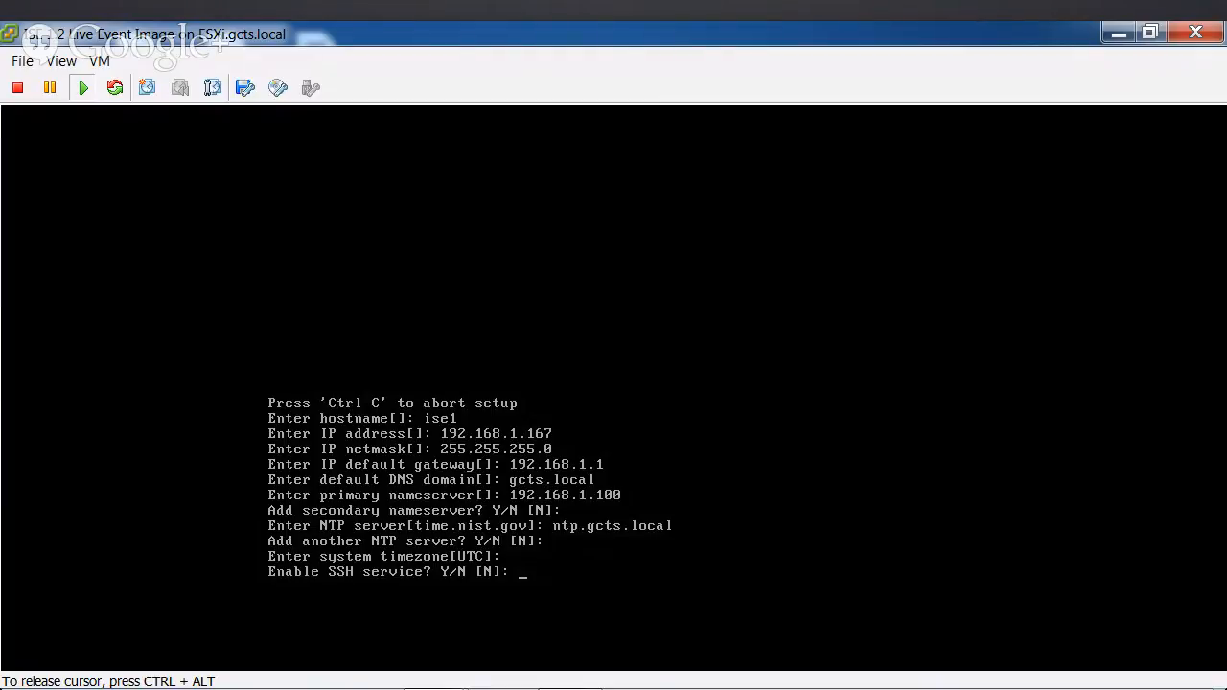
Enable the SSH service with Y, and set up the default admin user by entering and confirming the account password
type("ye")
key("BackSpace")
key("BackSpace")
type("Y")
key("Return")
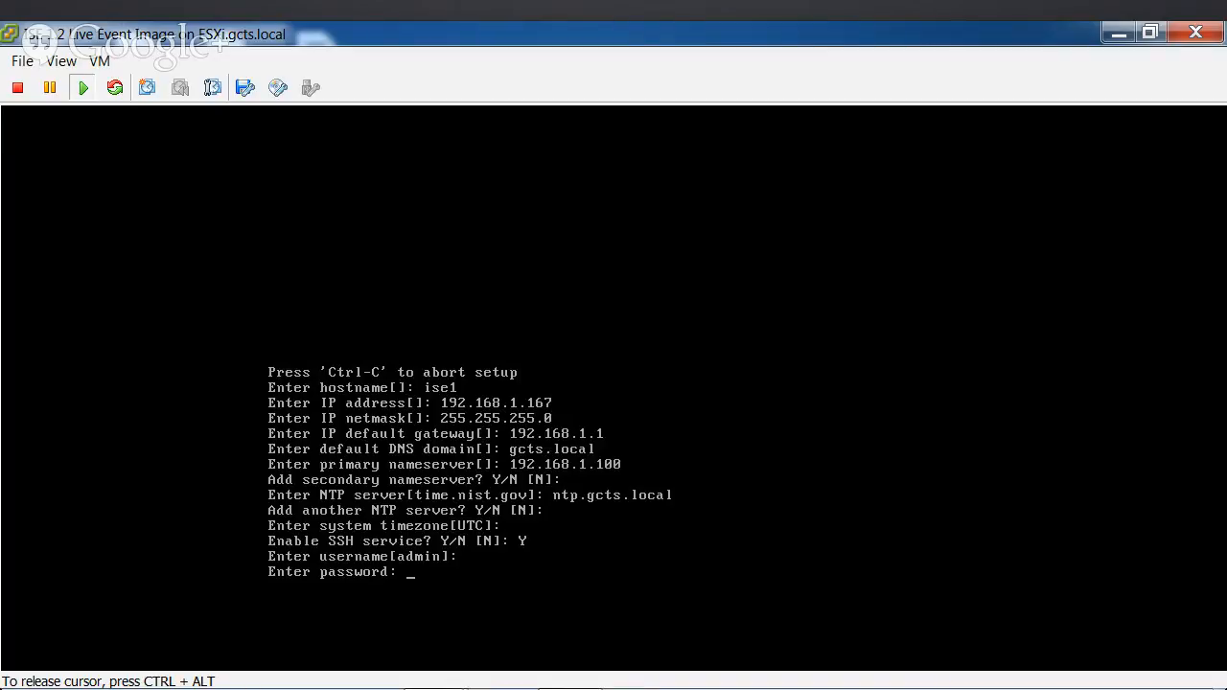
key("Return")
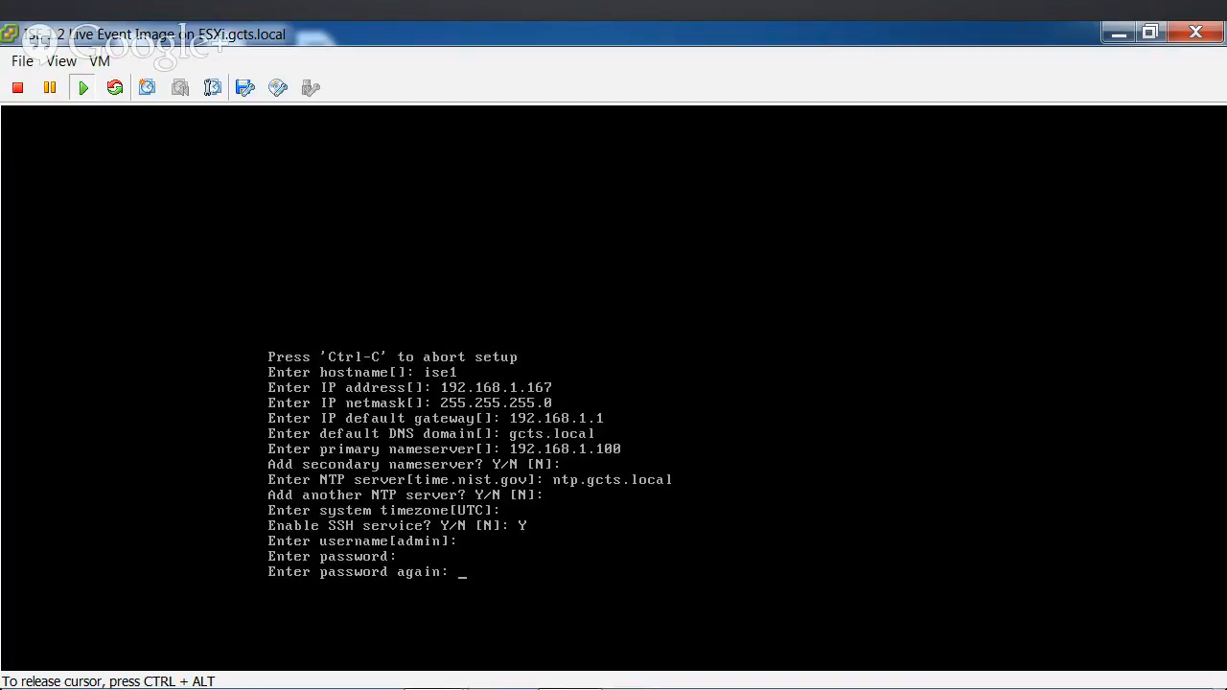
key("Return")
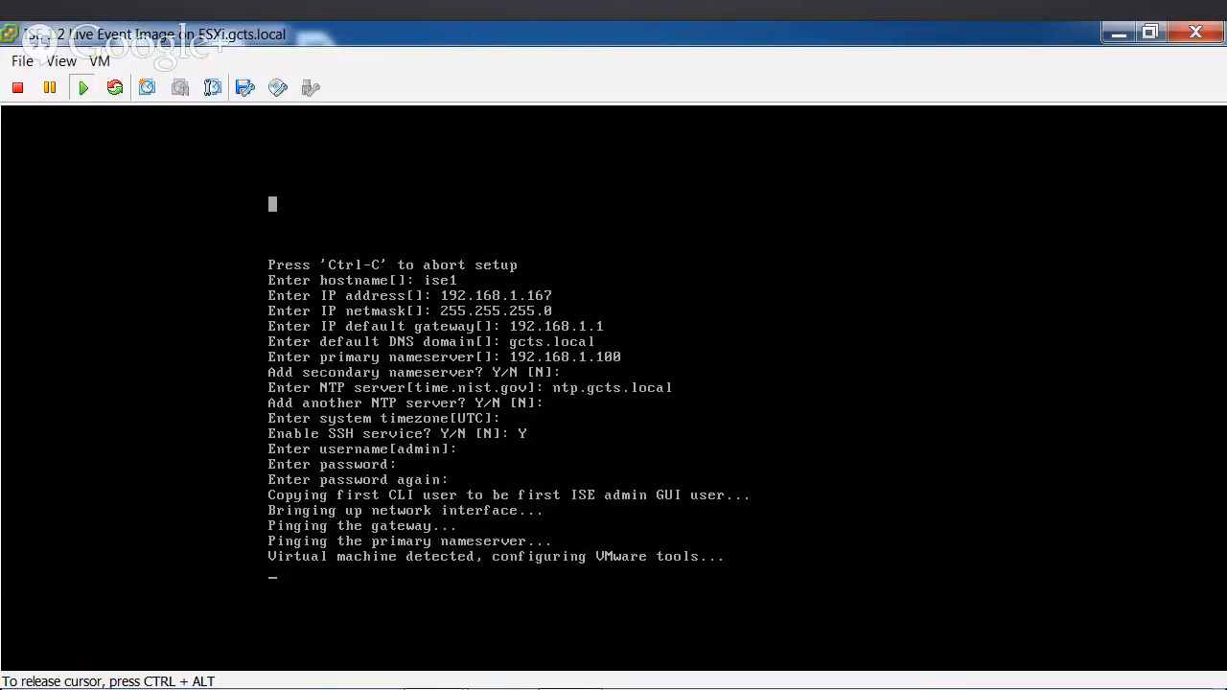
Switch to the Keynote presentation and advance past the Configuration Details slide
key("super+Tab")
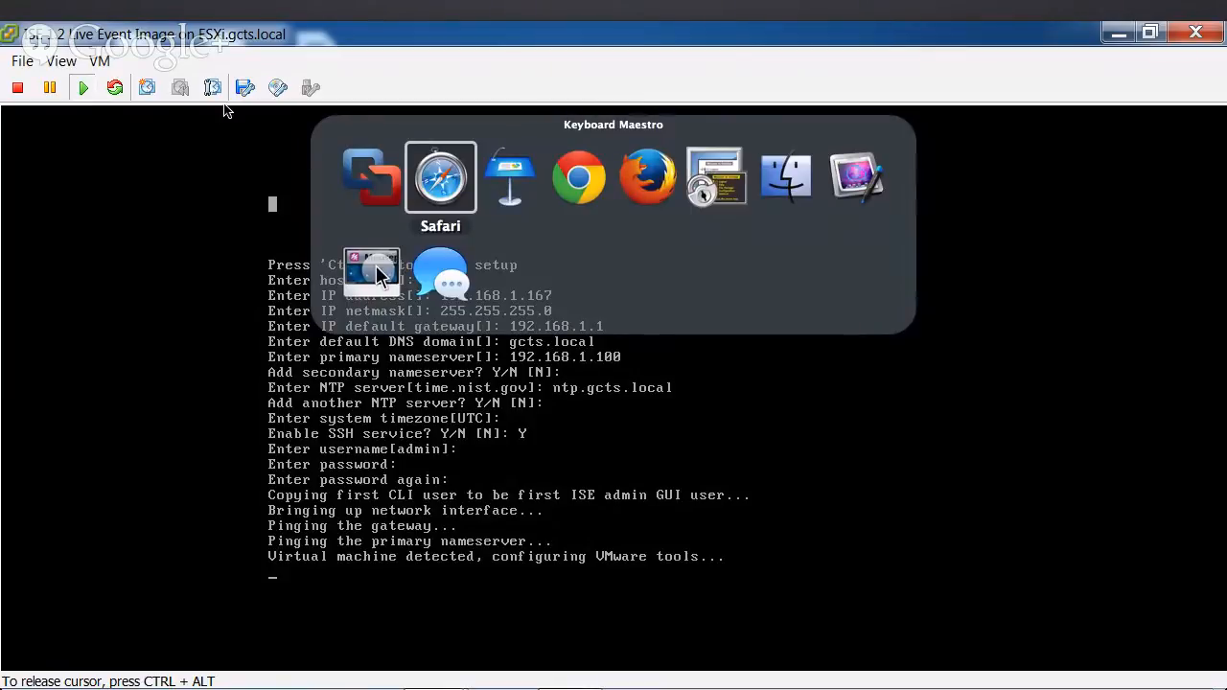
key("super+Tab")
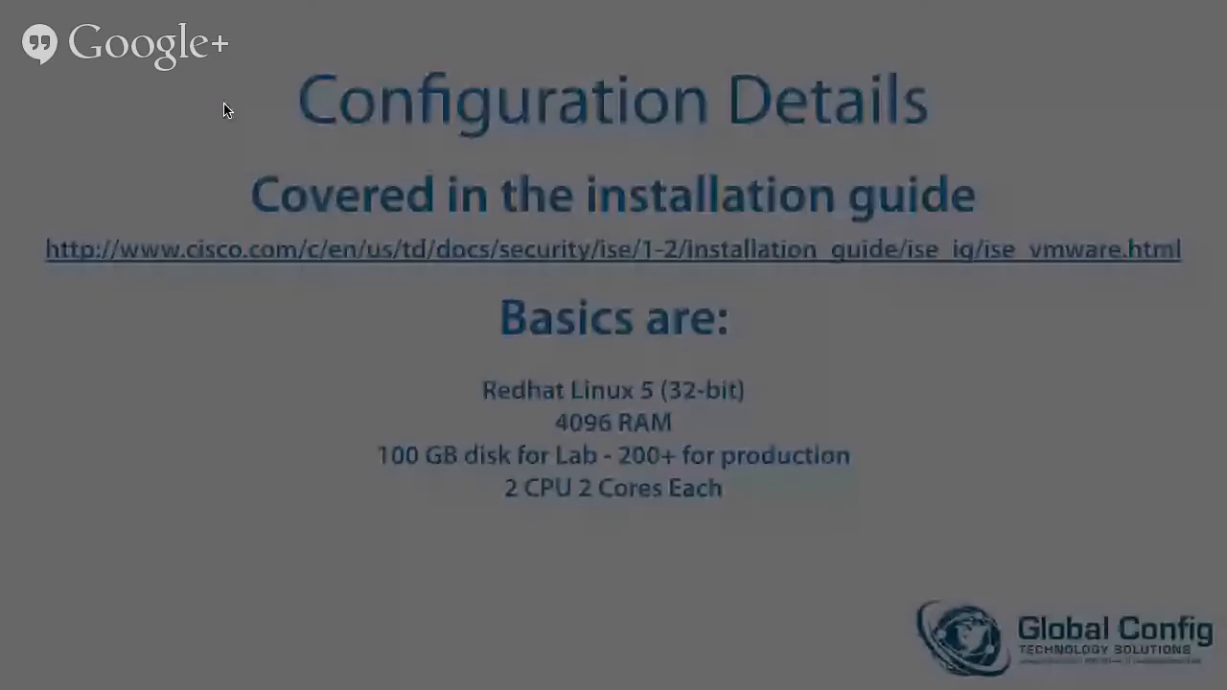
key("Right")
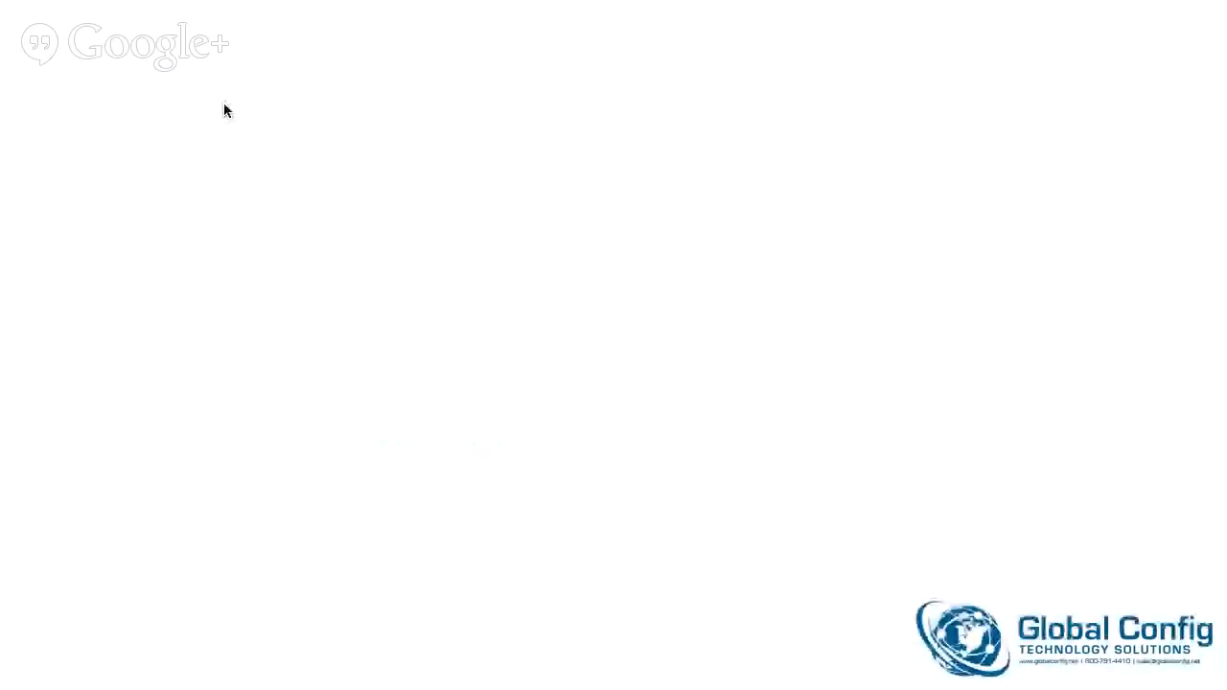